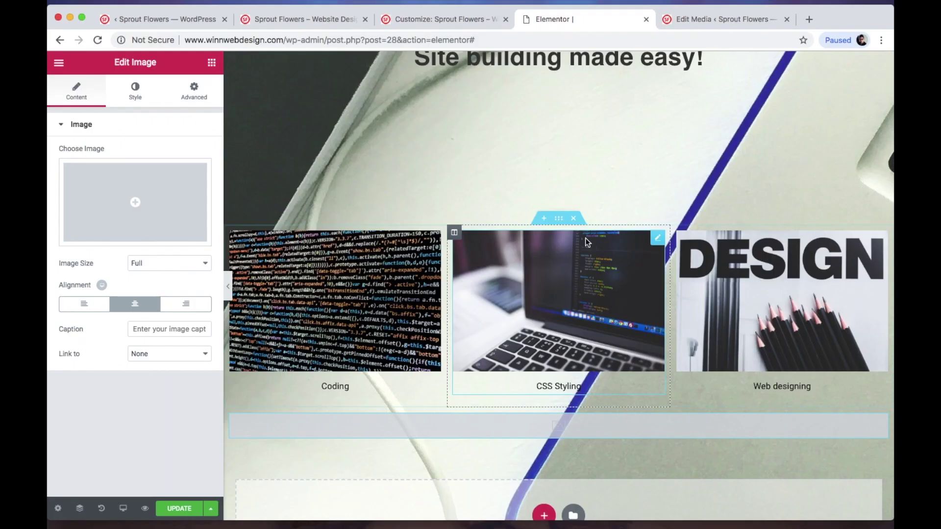
Insert an empty single-column section above the row of three thumbnail images.
left_click(561, 219)
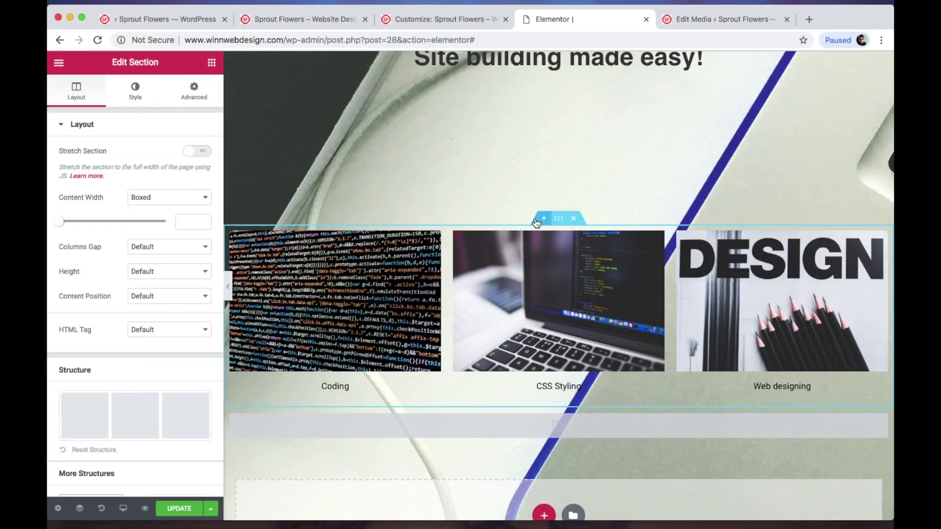
left_click(545, 219)
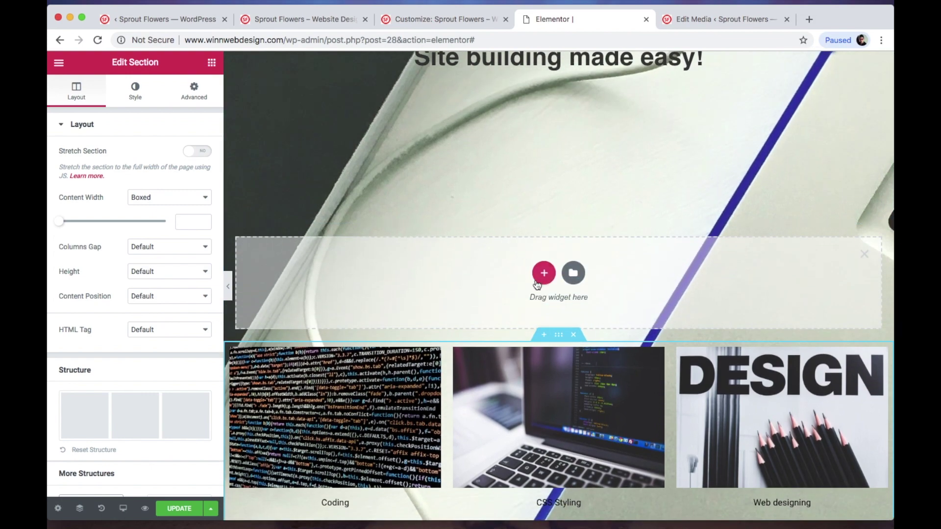
left_click(545, 274)
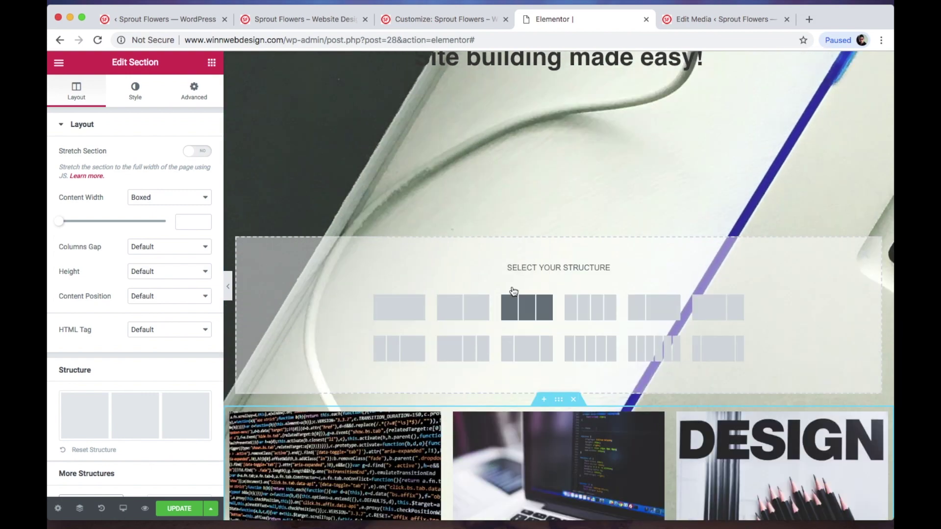
left_click(383, 309)
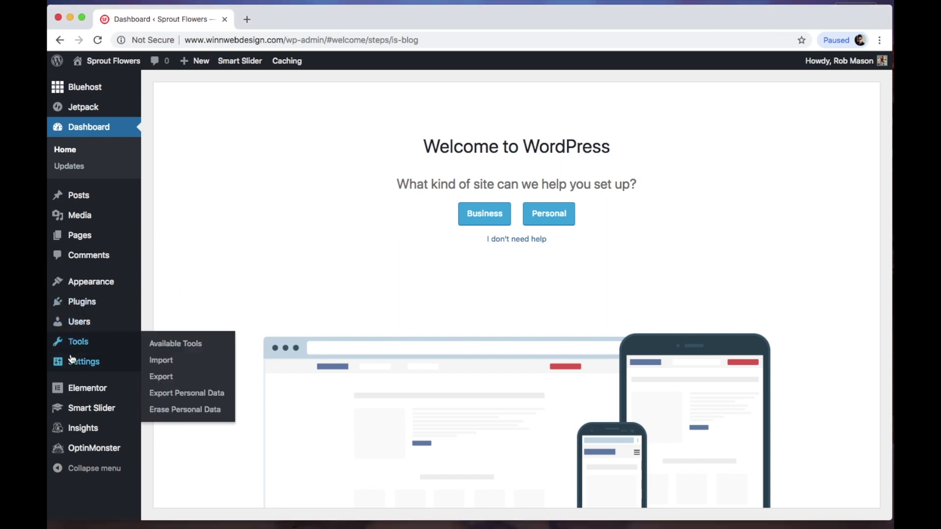
Review the installed plugins list to confirm Smart Slider 3 is active.
left_click(88, 309)
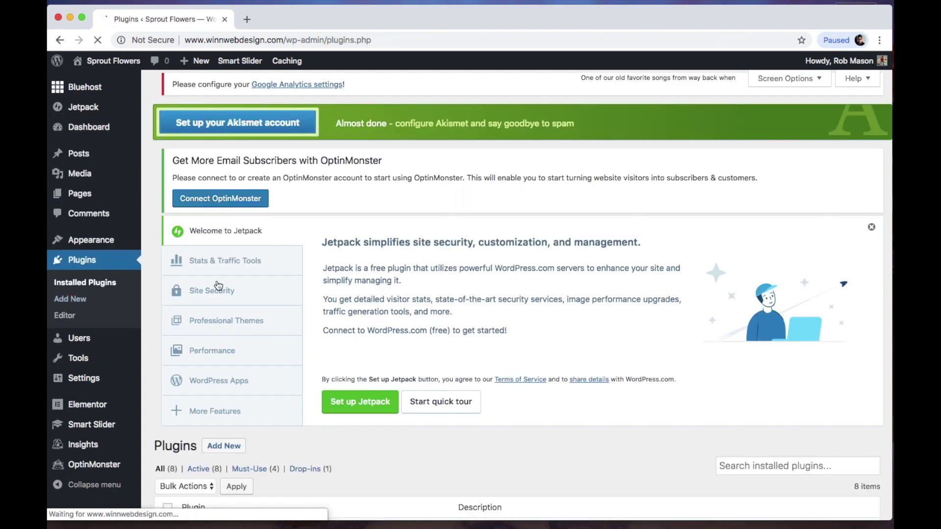
scroll(367, 270, "down", 10)
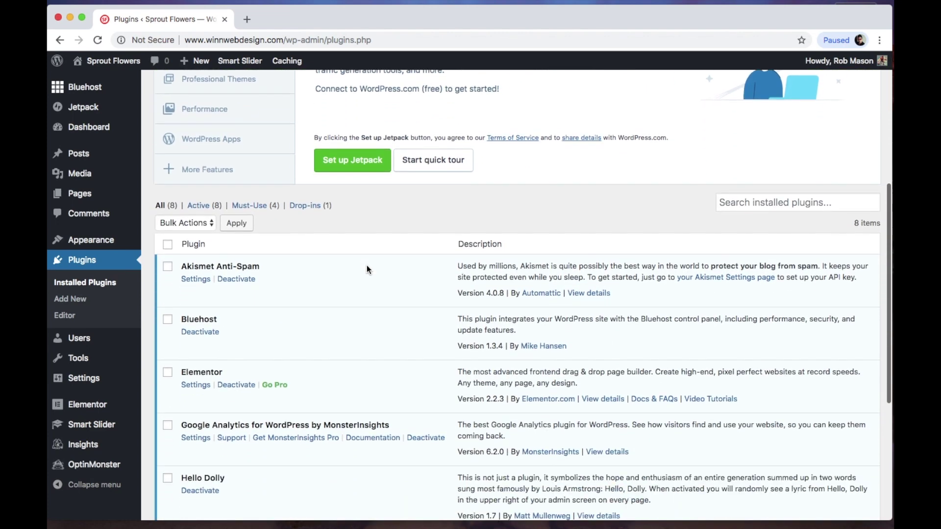
scroll(367, 270, "down", 5)
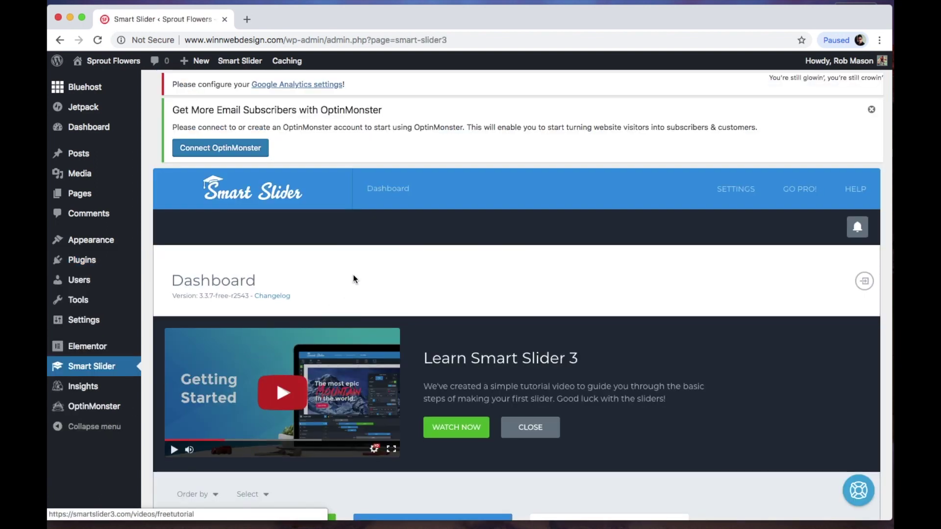
scroll(353, 278, "down", 3)
scroll(353, 277, "down", 2)
scroll(352, 278, "down", 1)
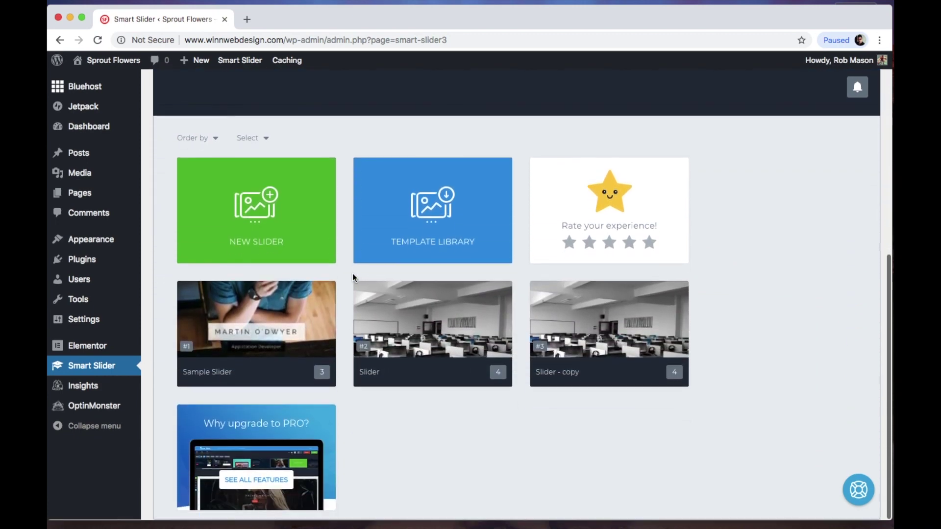
mouse_move(432, 335)
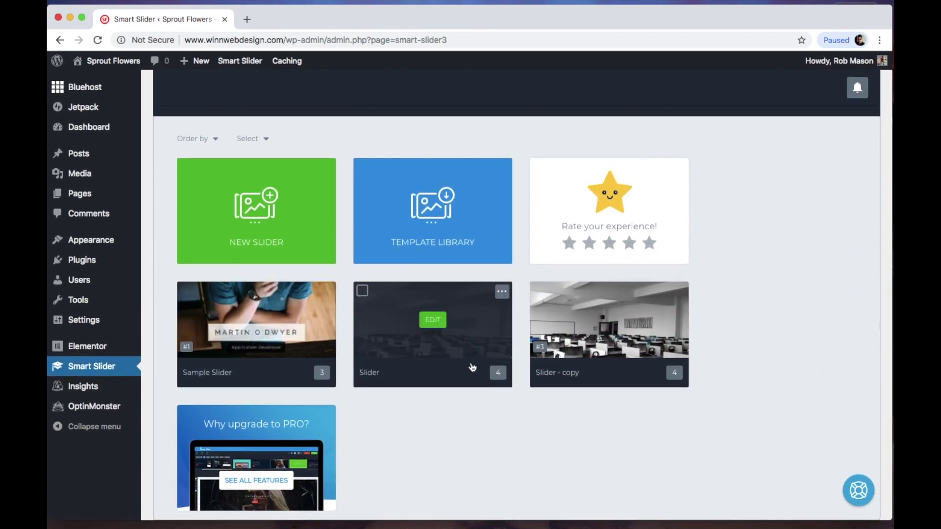
Edit the four-slide slider named 'Slider' in Smart Slider 3 and save it.
left_click(439, 321)
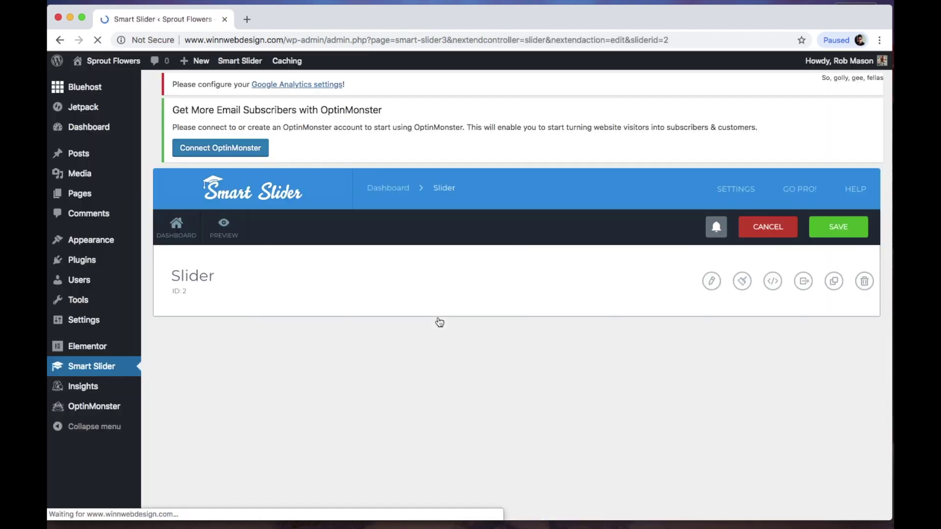
scroll(534, 290, "down", 5)
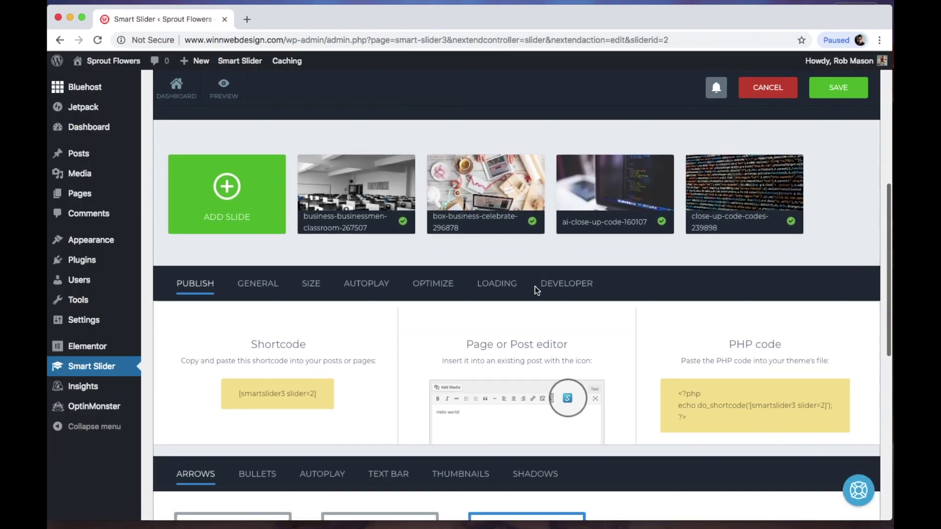
scroll(495, 256, "up", 1)
mouse_move(614, 193)
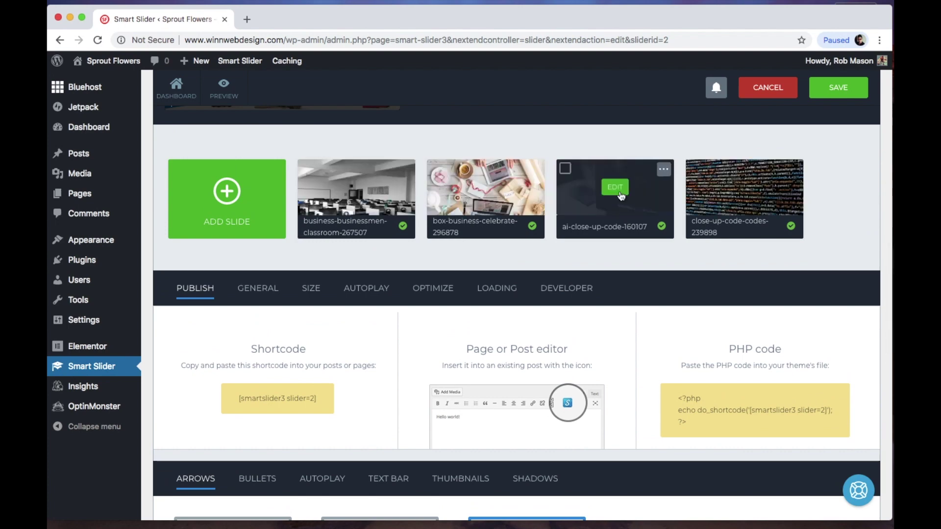
scroll(663, 197, "up", 1)
scroll(663, 198, "up", 2)
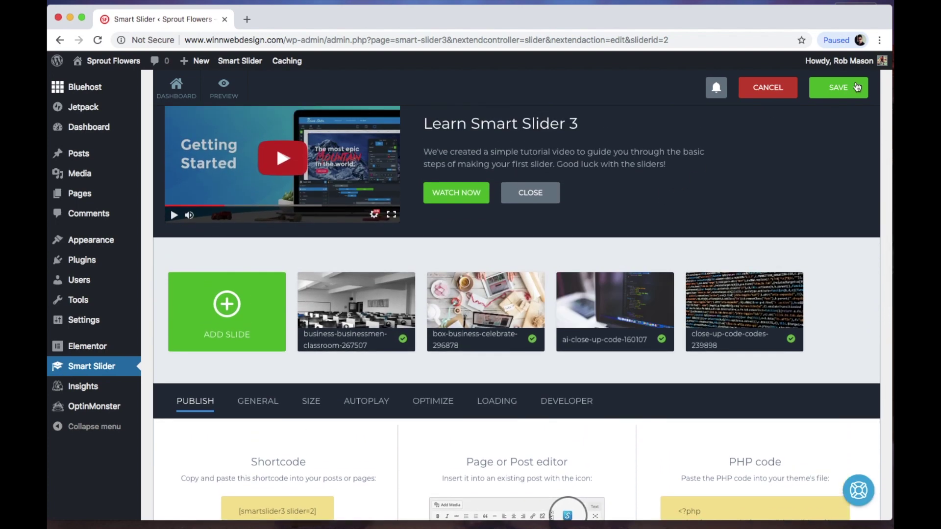
left_click(850, 90)
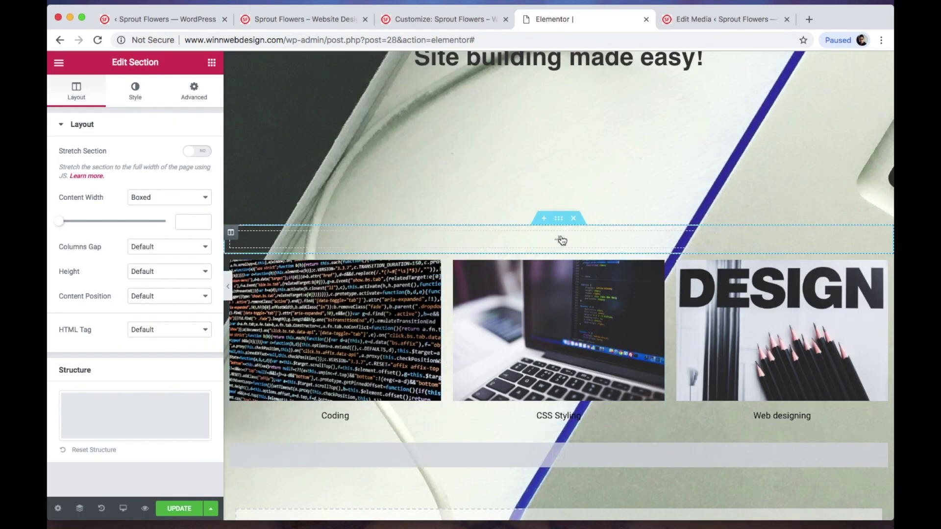
Drag a Smart Slider widget into the empty section and load slider #2, 'Slider'.
left_click(560, 242)
scroll(73, 367, "down", 5)
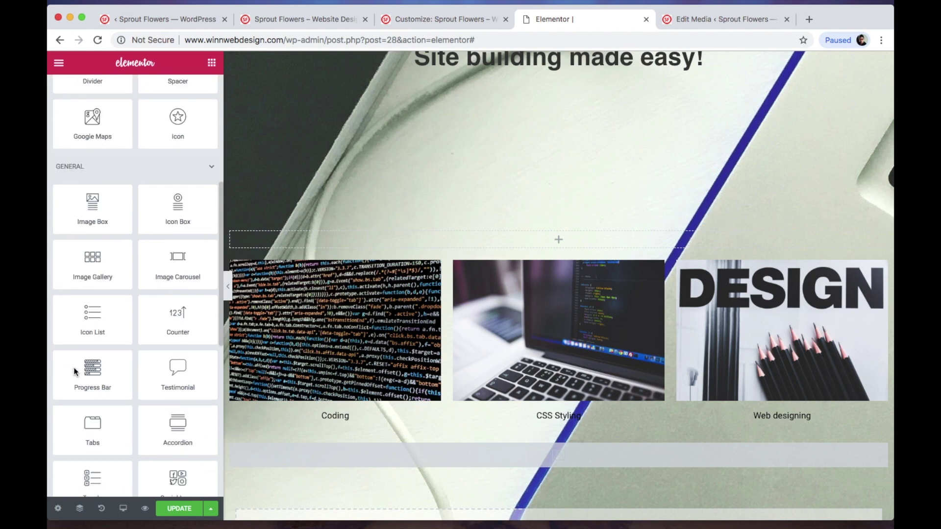
scroll(74, 367, "down", 10)
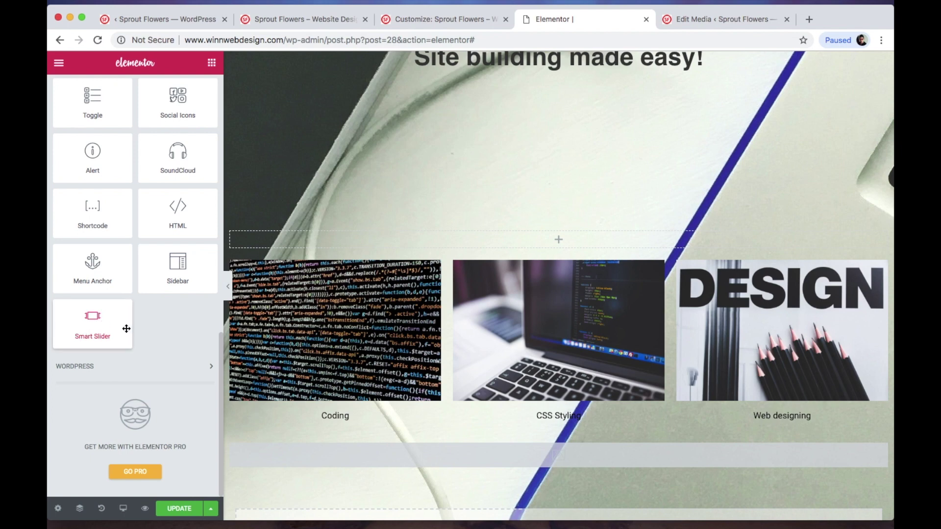
left_click_drag(97, 324, 455, 240)
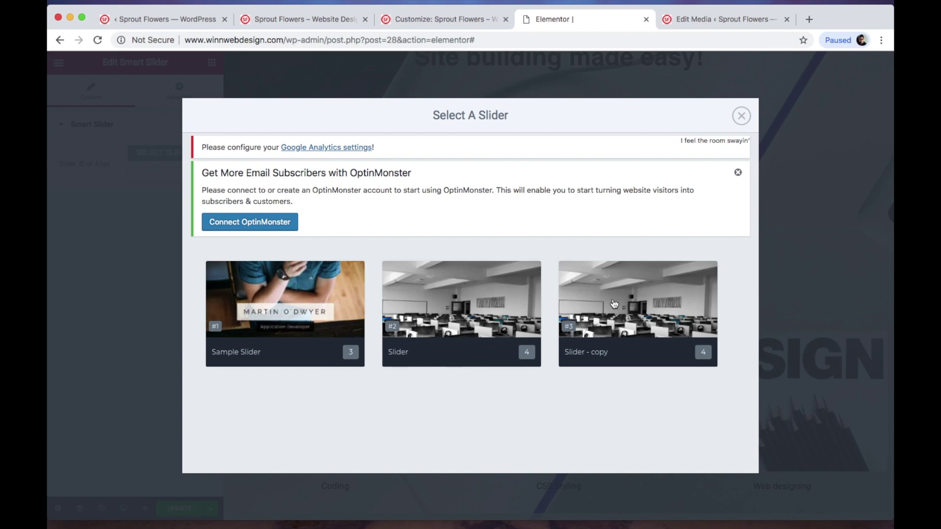
left_click(462, 305)
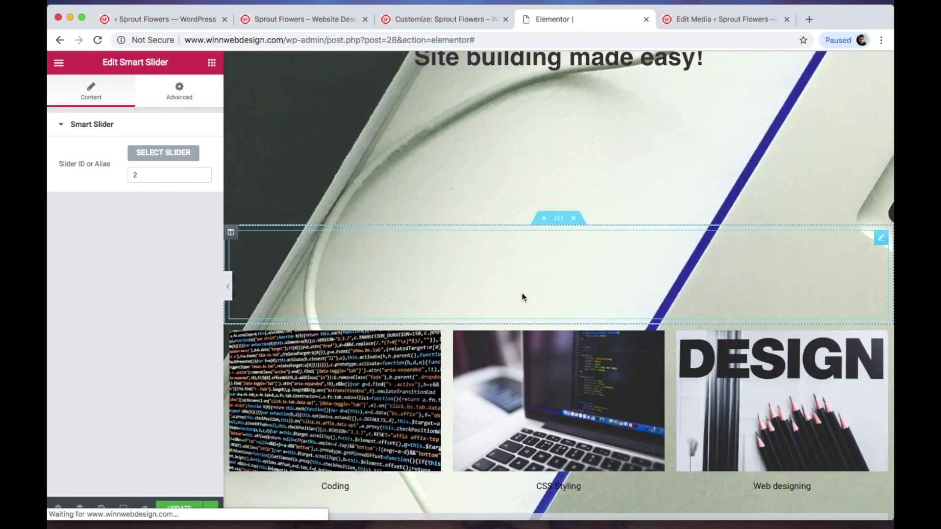
left_click(172, 156)
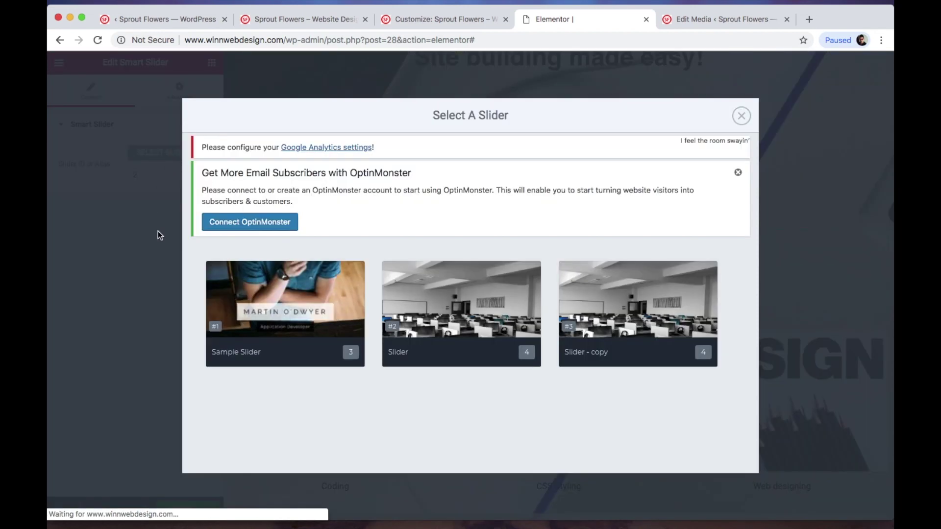
left_click(466, 307)
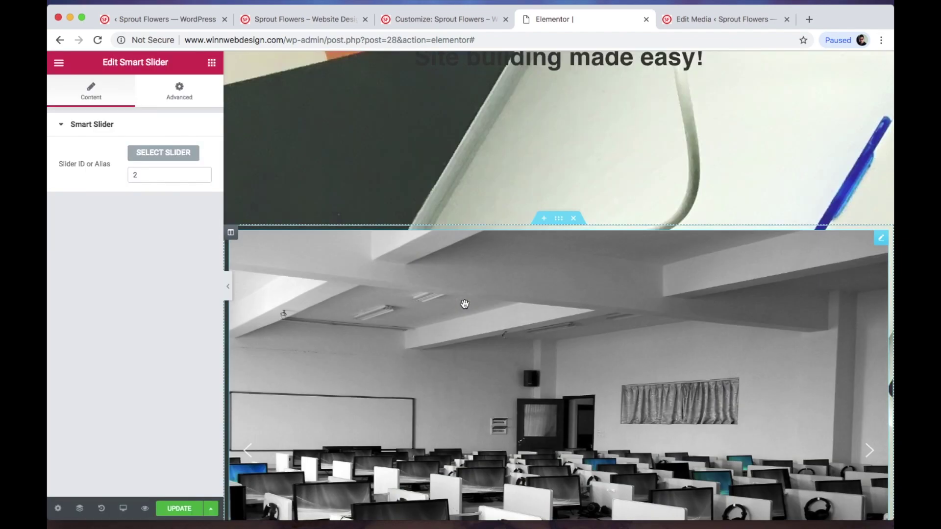
key("super+2")
scroll(198, 198, "up", 2)
scroll(197, 197, "down", 2)
scroll(198, 197, "down", 4)
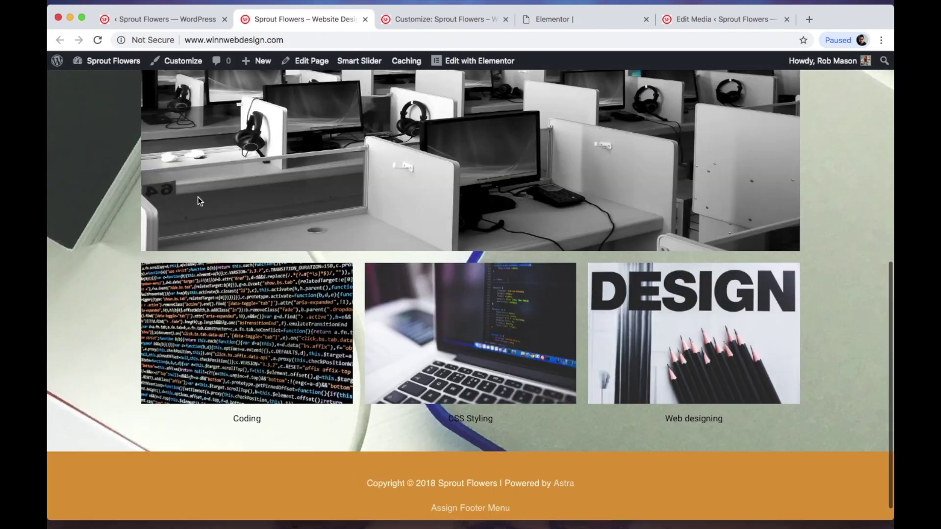
scroll(198, 198, "up", 3)
scroll(198, 197, "up", 2)
scroll(198, 198, "down", 2)
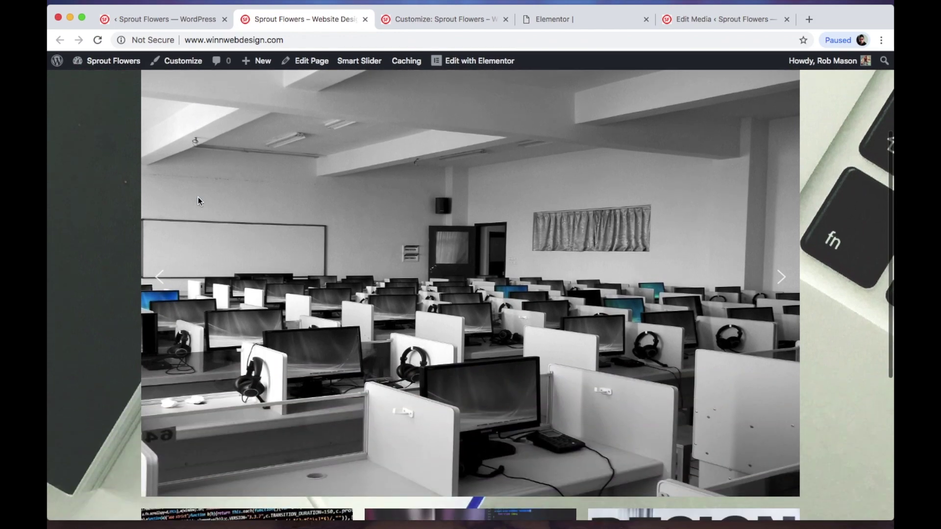
scroll(198, 197, "up", 1)
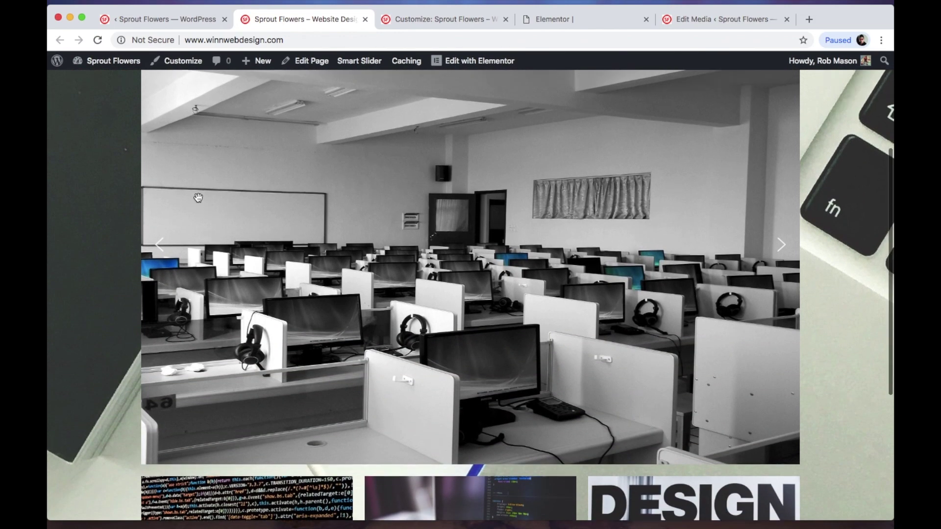
scroll(197, 197, "up", 2)
scroll(198, 197, "down", 3)
scroll(197, 197, "down", 2)
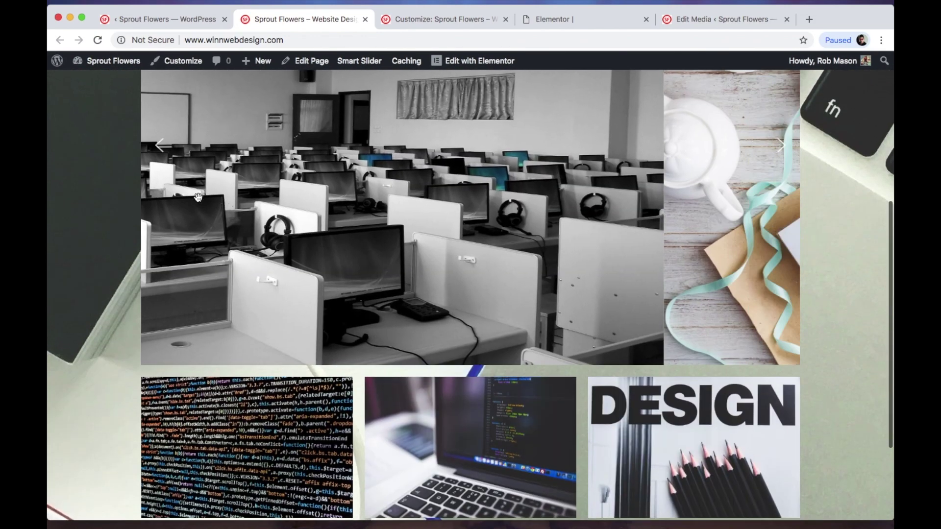
scroll(198, 198, "up", 2)
scroll(198, 197, "up", 1)
scroll(198, 198, "up", 1)
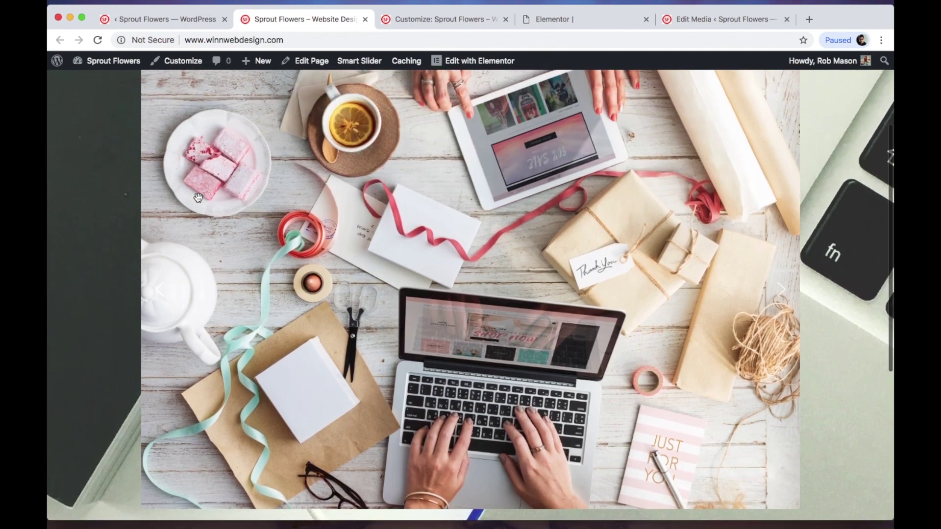
scroll(197, 197, "up", 2)
scroll(198, 197, "up", 2)
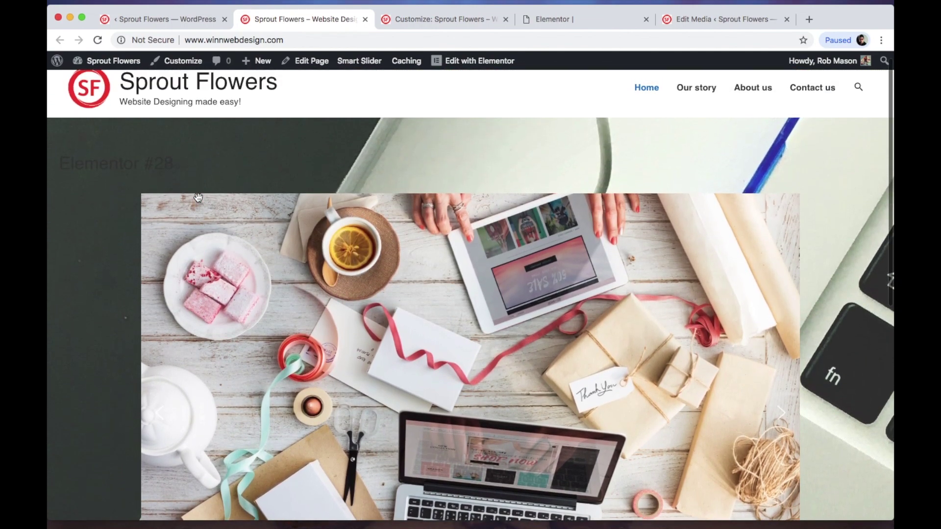
scroll(198, 197, "down", 2)
scroll(197, 197, "down", 1)
scroll(197, 198, "up", 3)
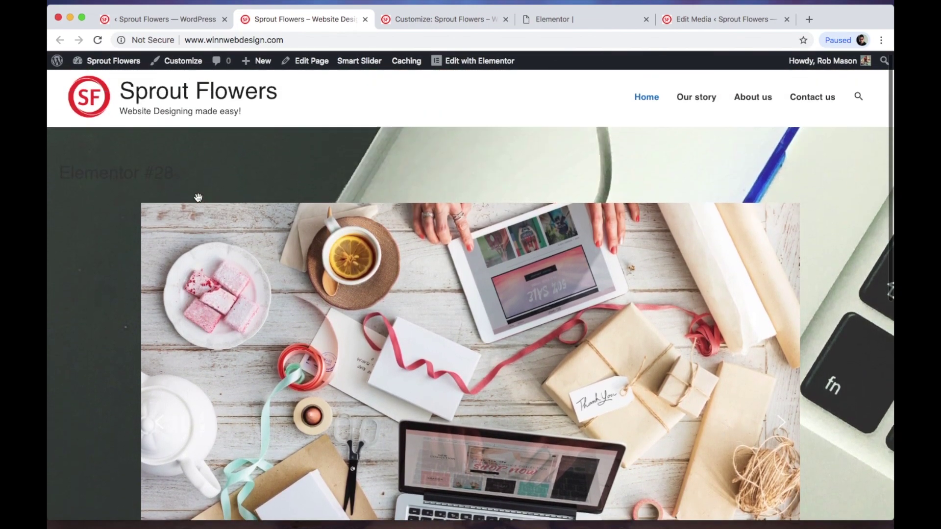
scroll(198, 197, "down", 2)
scroll(198, 197, "down", 3)
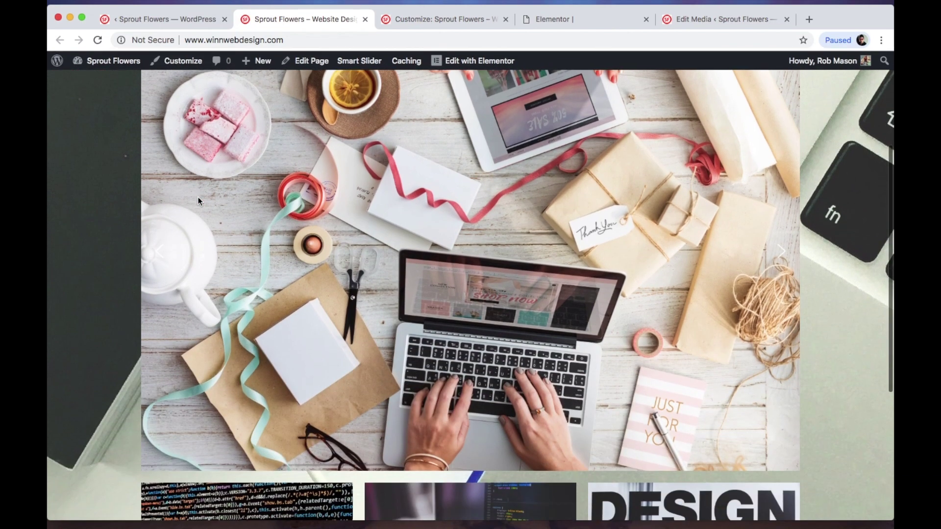
scroll(198, 197, "up", 1)
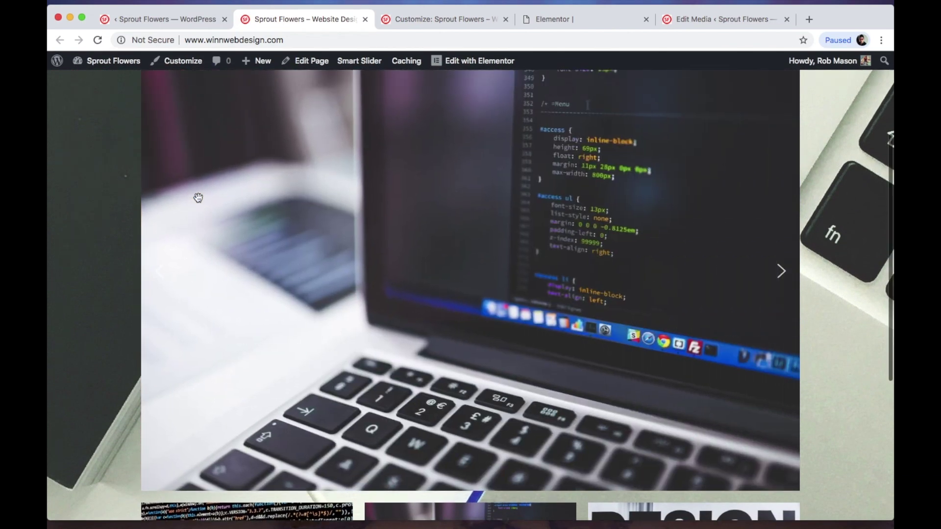
scroll(198, 198, "up", 3)
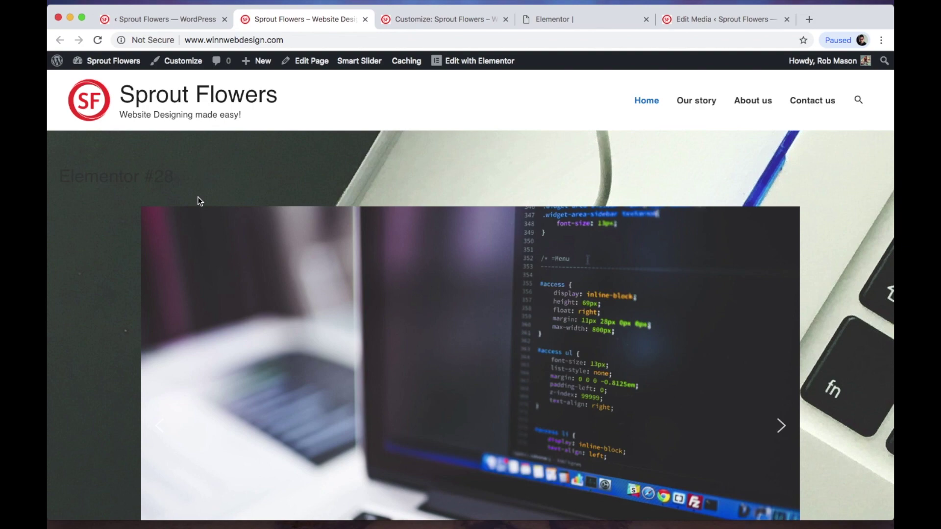
Check the live home page's cycling slider, glance at the Customizer, then return to the editor.
left_click(416, 18)
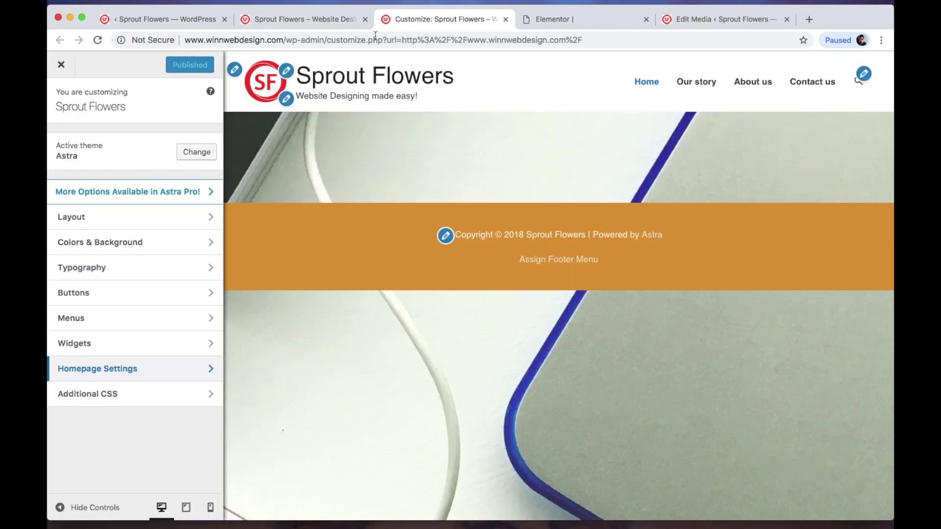
left_click(310, 18)
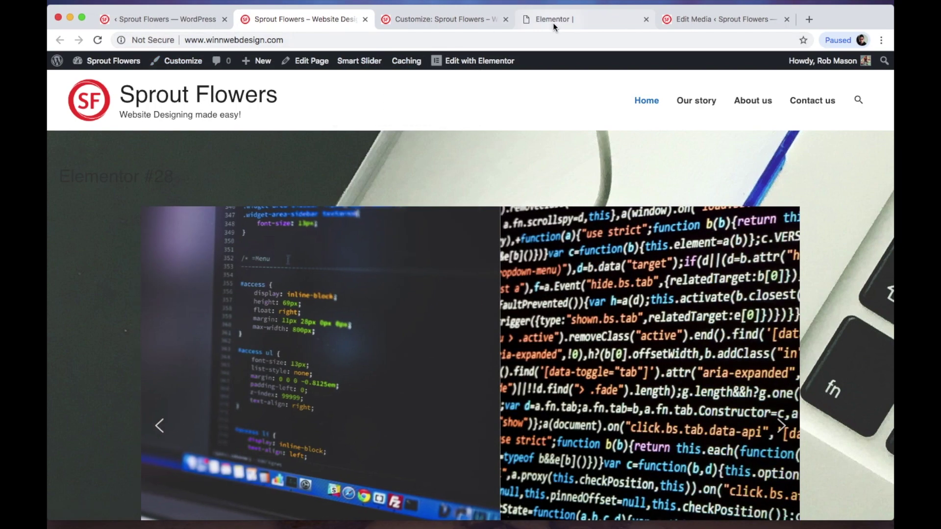
left_click(553, 20)
scroll(502, 143, "up", 15)
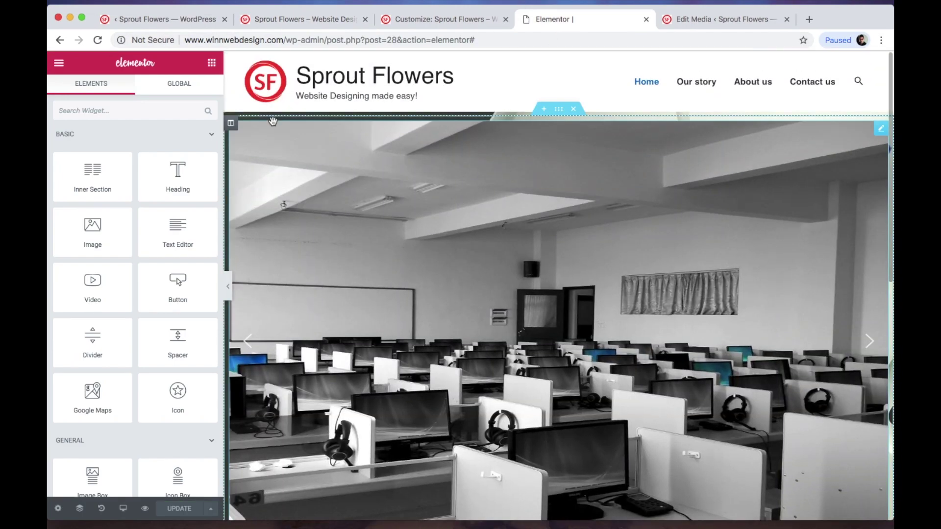
Add a single-column section below the three service images.
left_click(177, 86)
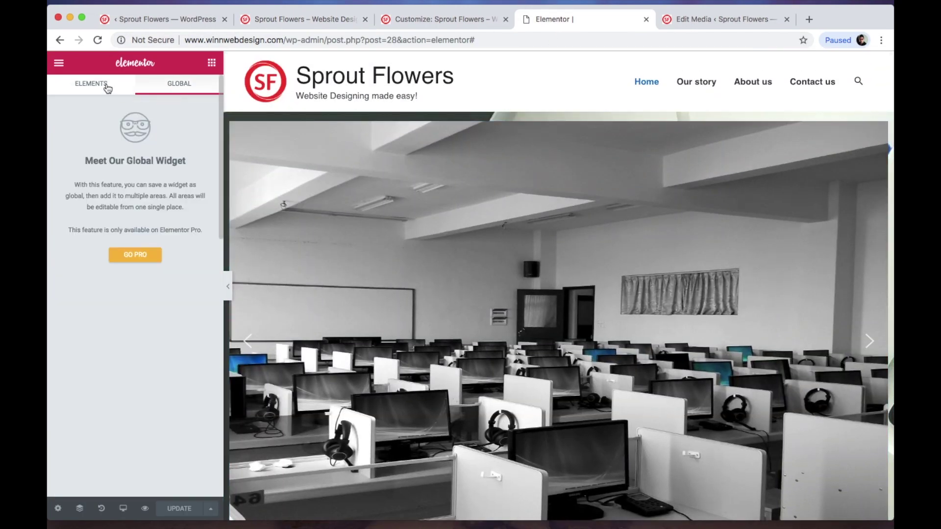
left_click(92, 84)
scroll(126, 277, "down", 1)
scroll(130, 279, "down", 2)
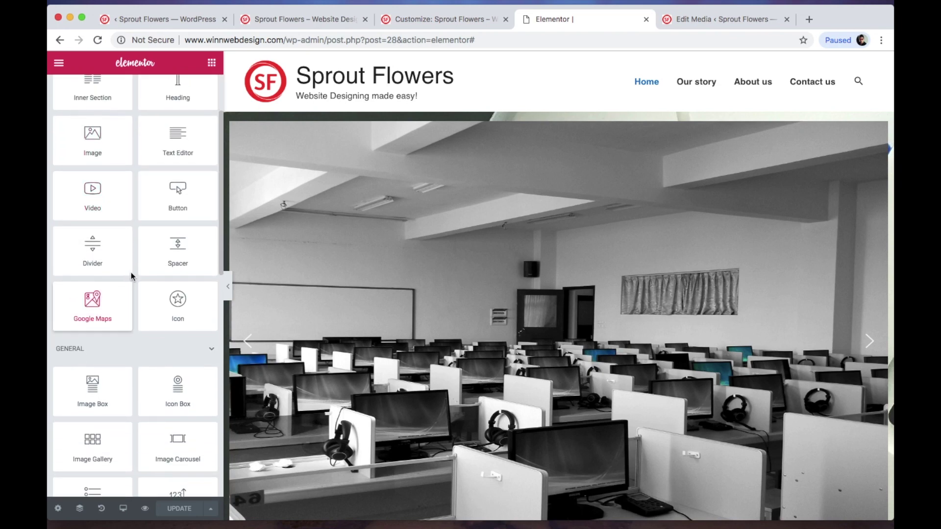
scroll(147, 246, "down", 1)
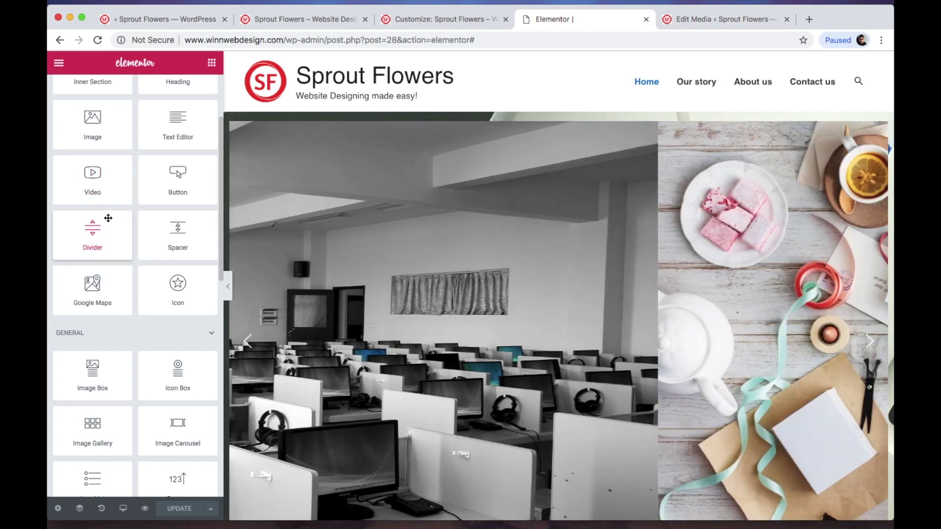
scroll(109, 194, "down", 3)
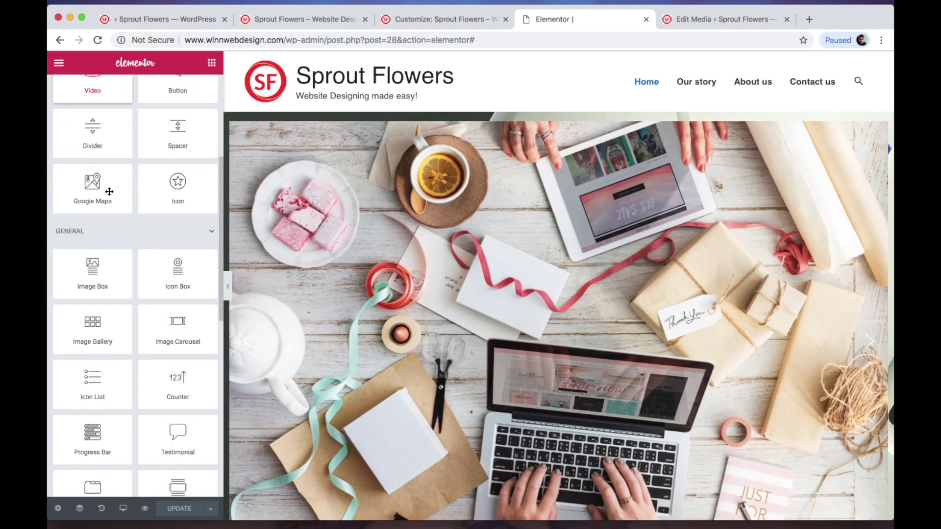
scroll(109, 193, "down", 10)
scroll(109, 192, "down", 1)
scroll(109, 191, "up", 5)
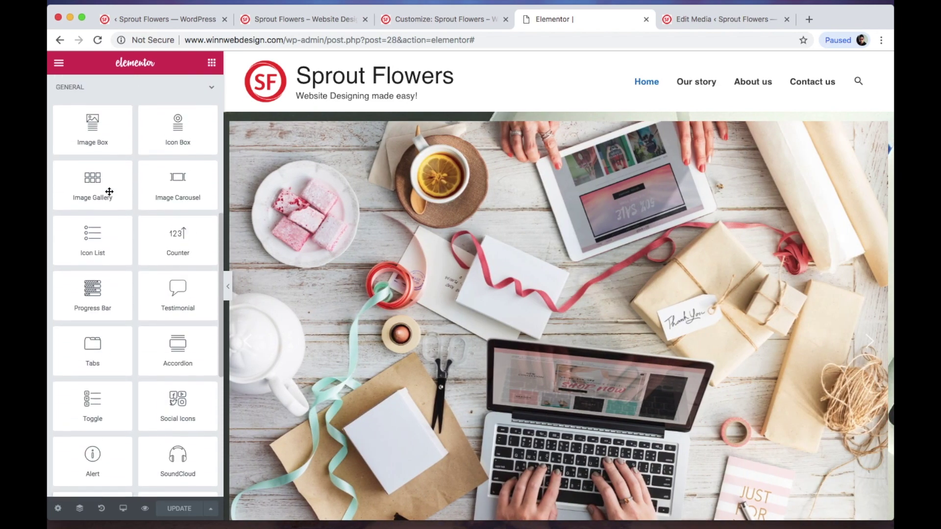
scroll(109, 191, "up", 5)
scroll(109, 192, "up", 2)
scroll(109, 192, "down", 1)
scroll(109, 191, "down", 1)
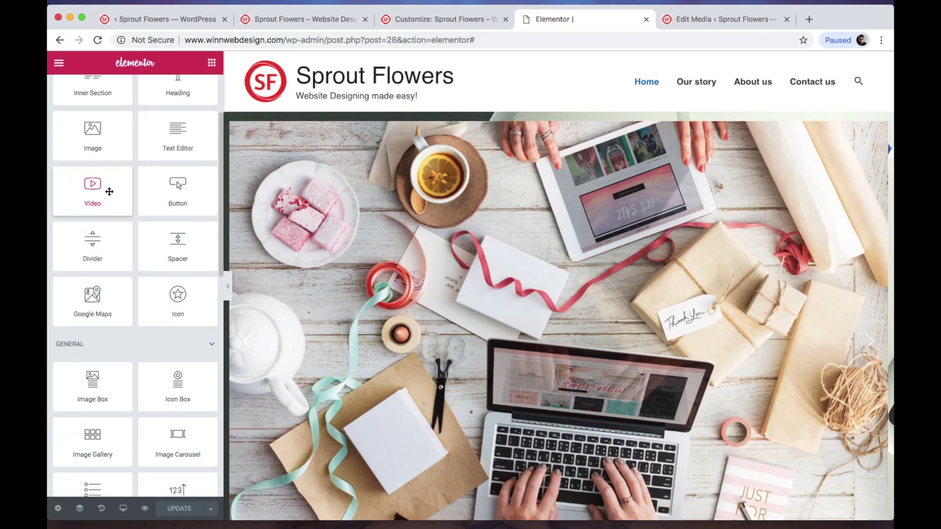
scroll(326, 238, "down", 5)
scroll(328, 239, "down", 5)
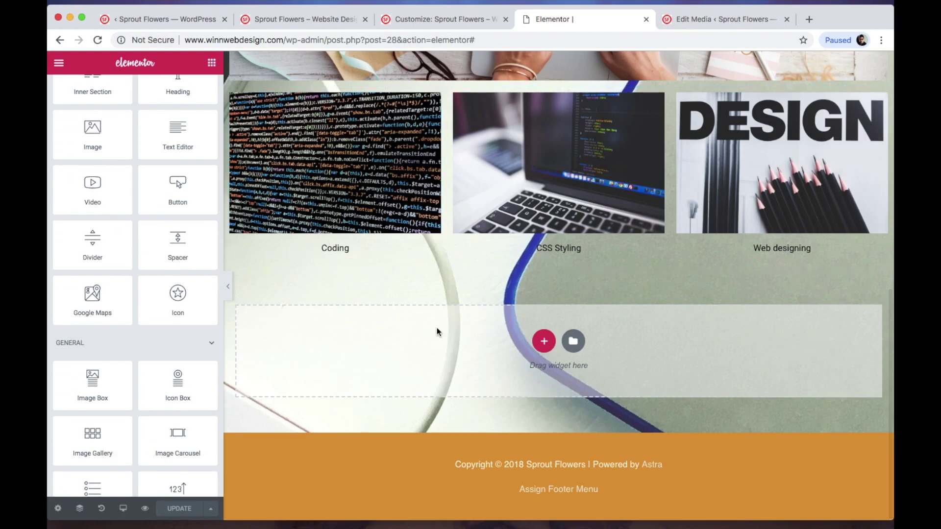
left_click(544, 340)
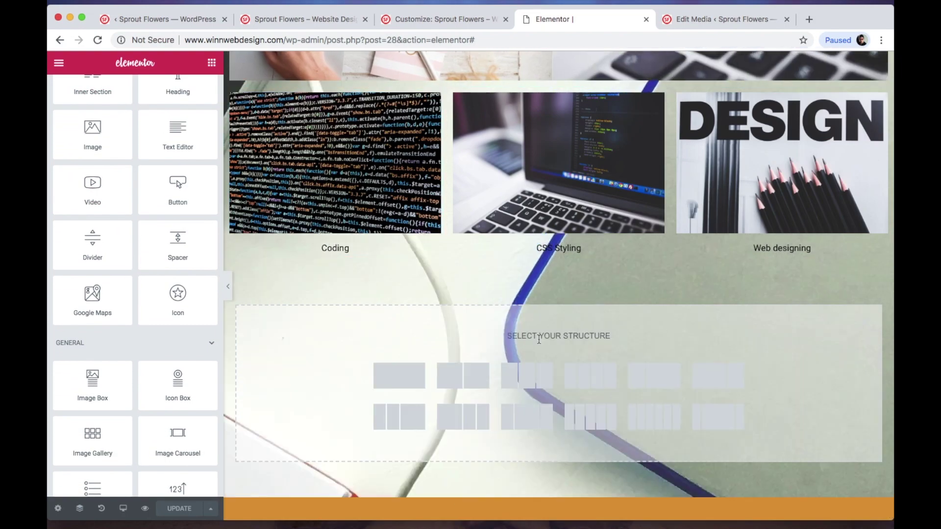
left_click(399, 376)
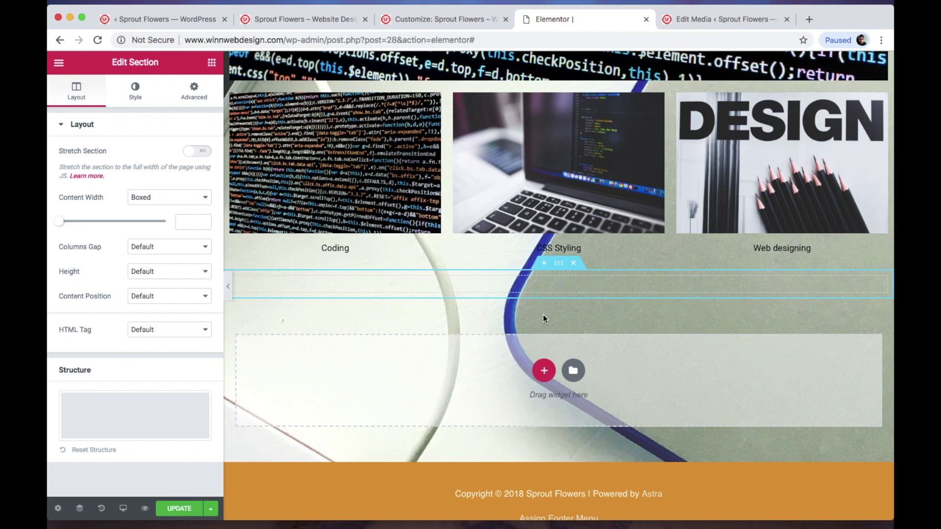
Place a Video widget with the placeholder YouTube video in the new section.
left_click(547, 285)
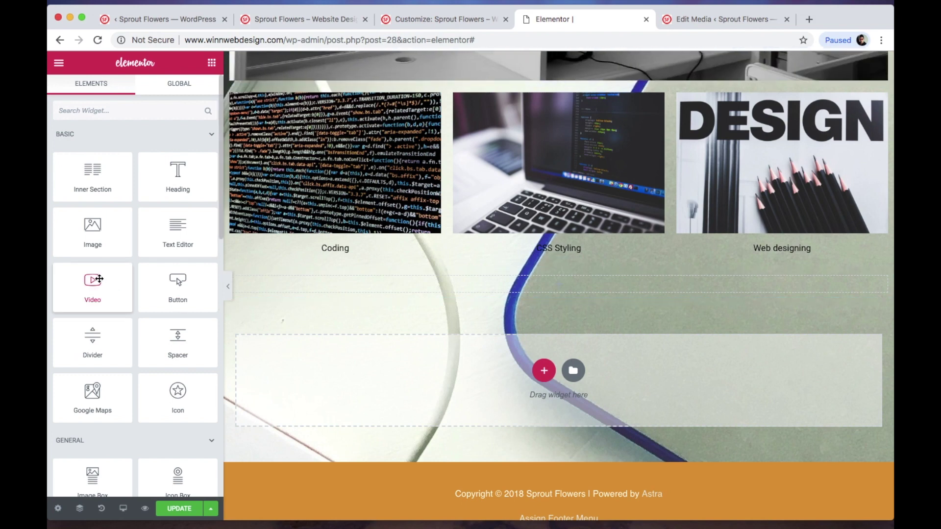
left_click_drag(98, 280, 456, 284)
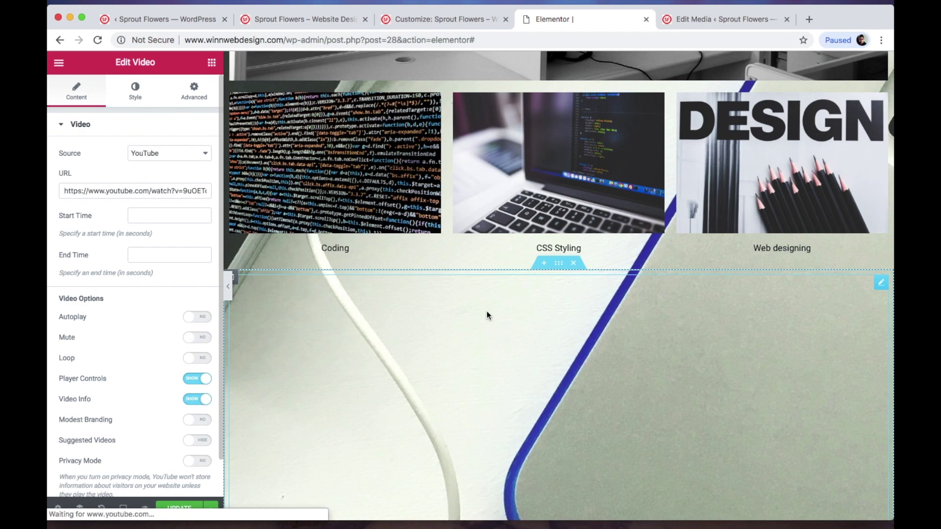
scroll(491, 330, "down", 4)
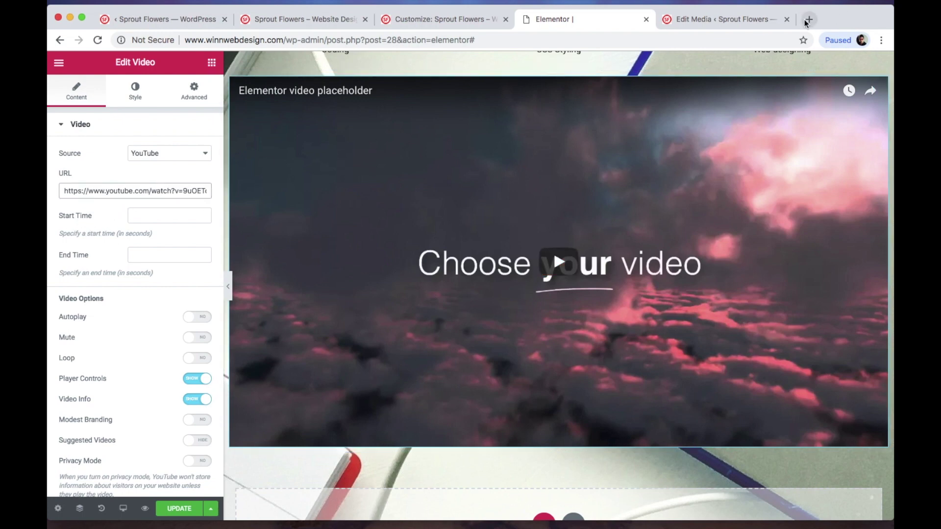
key("super+t")
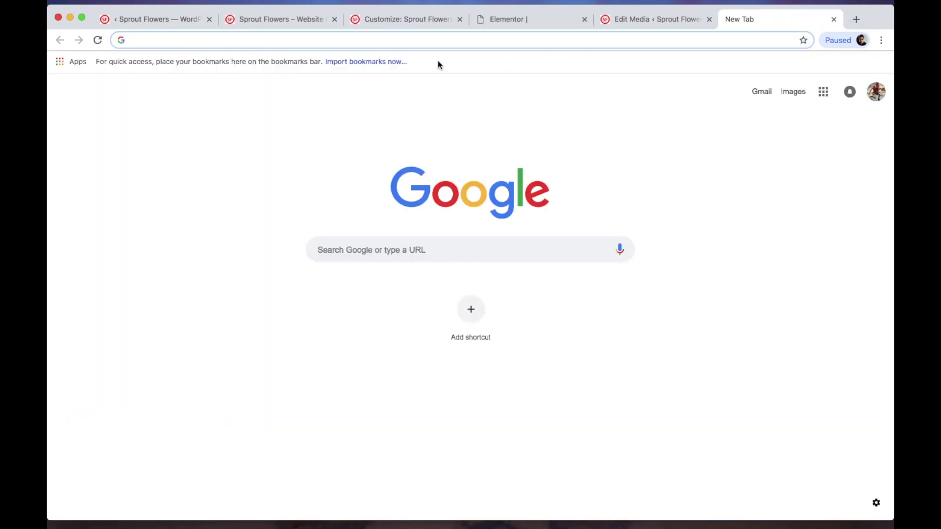
type("youtu")
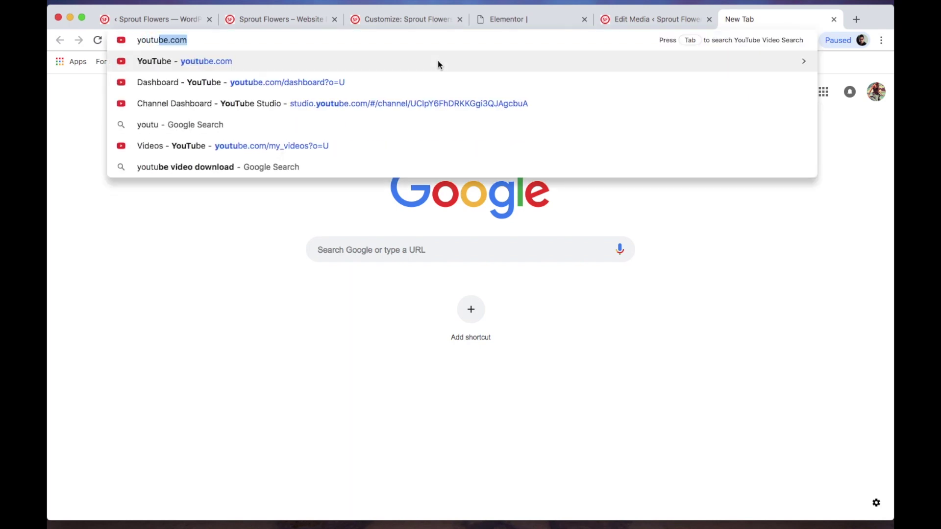
Search YouTube for 'sproutflowers', open the 'How to Create a Website in 5 mins' video, and select its URL.
key("Return")
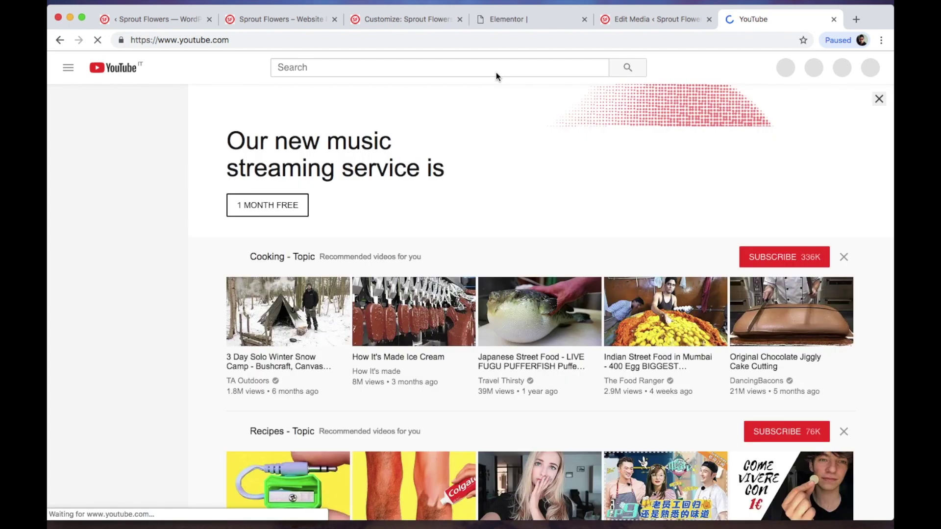
left_click(434, 68)
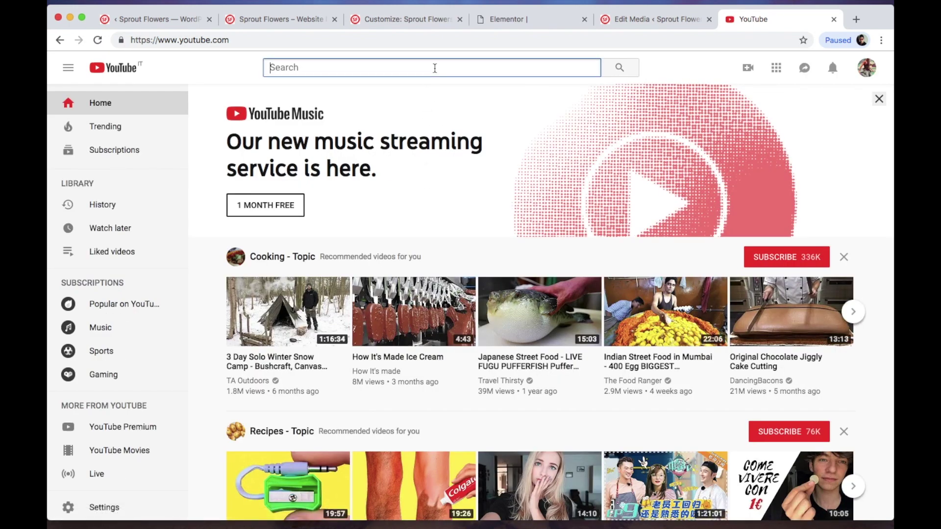
type("sproutf")
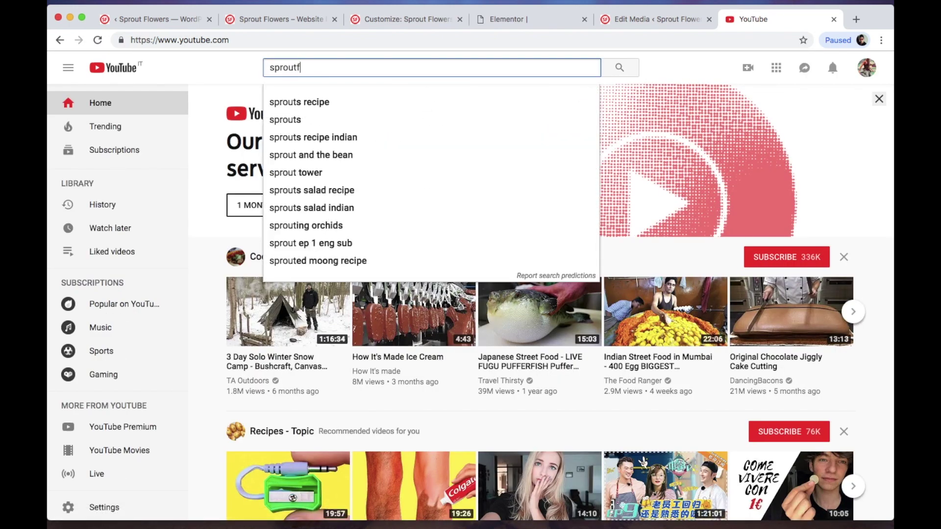
type("lowers")
key("Return")
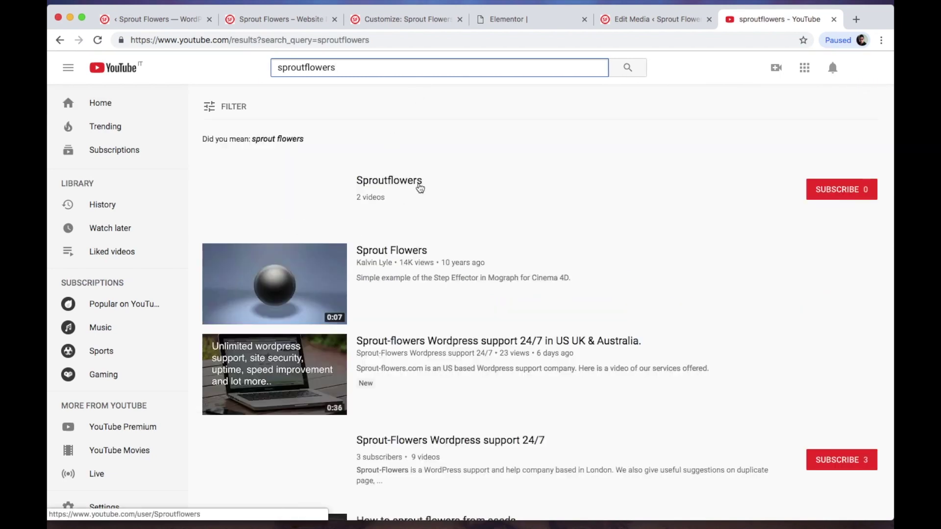
scroll(368, 275, "down", 2)
left_click(404, 266)
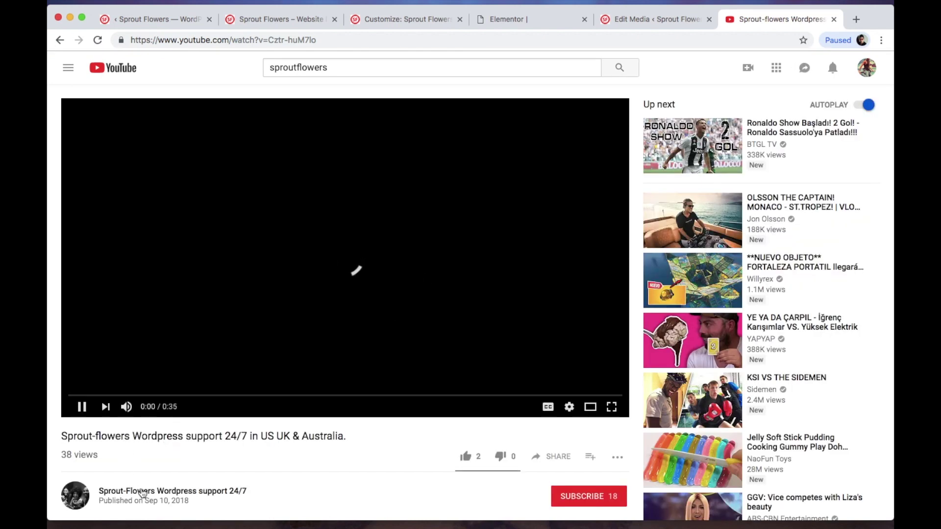
left_click(172, 492)
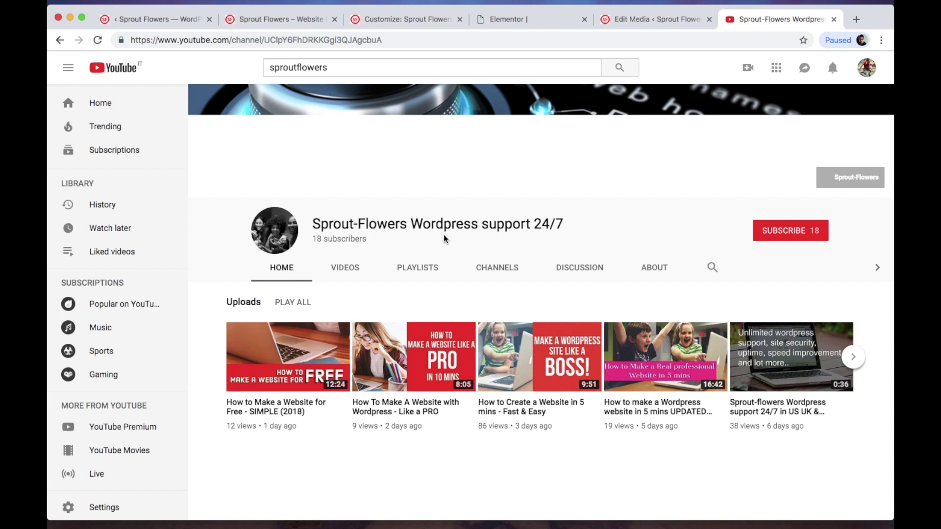
scroll(444, 237, "down", 2)
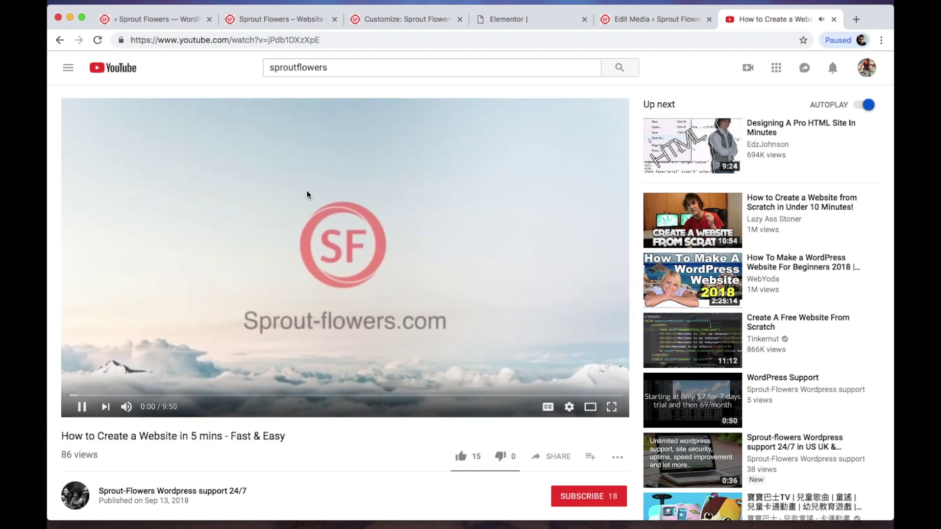
left_click(283, 183)
left_click(280, 38)
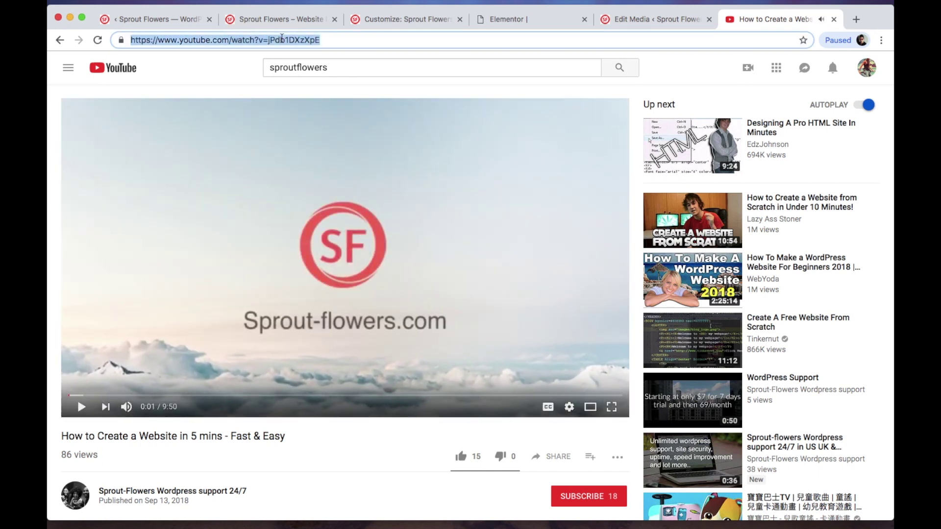
Paste the copied YouTube link into the video widget's URL, toggling Autoplay on and back off.
left_click(532, 19)
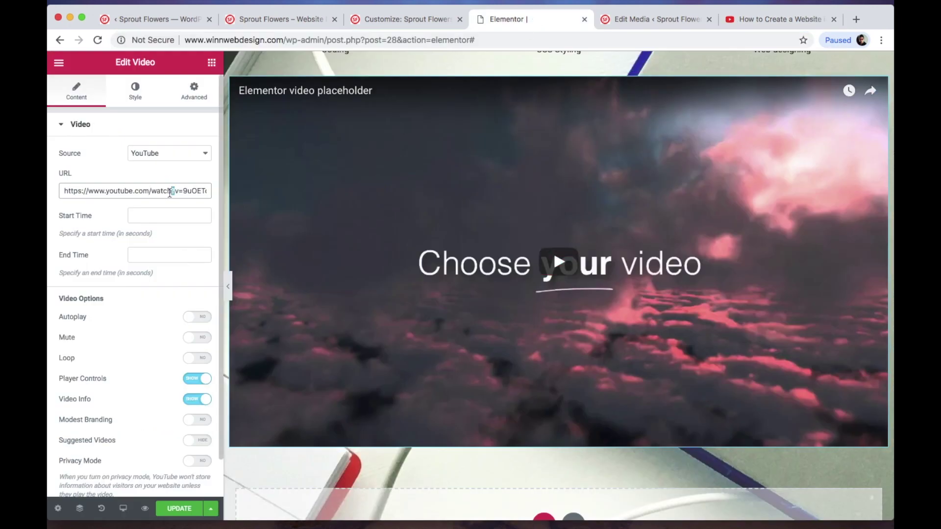
triple_click(171, 192)
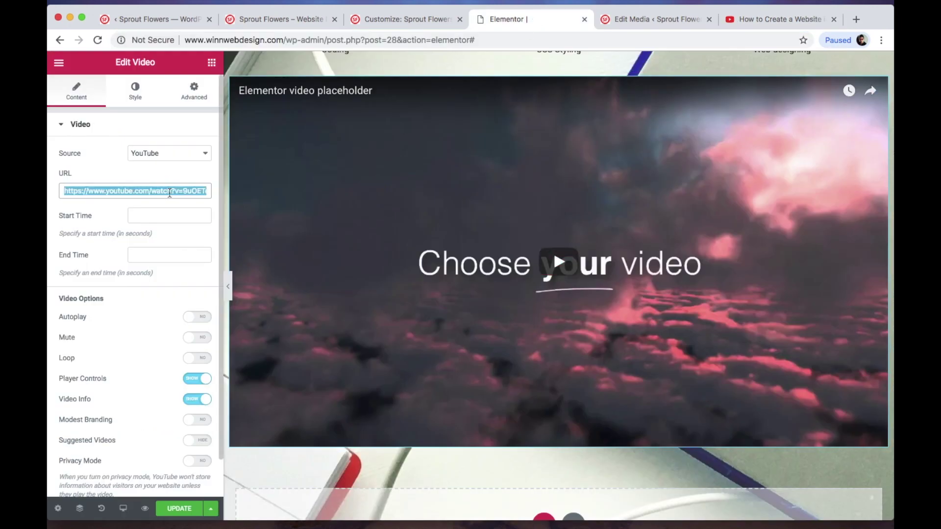
key("super+v")
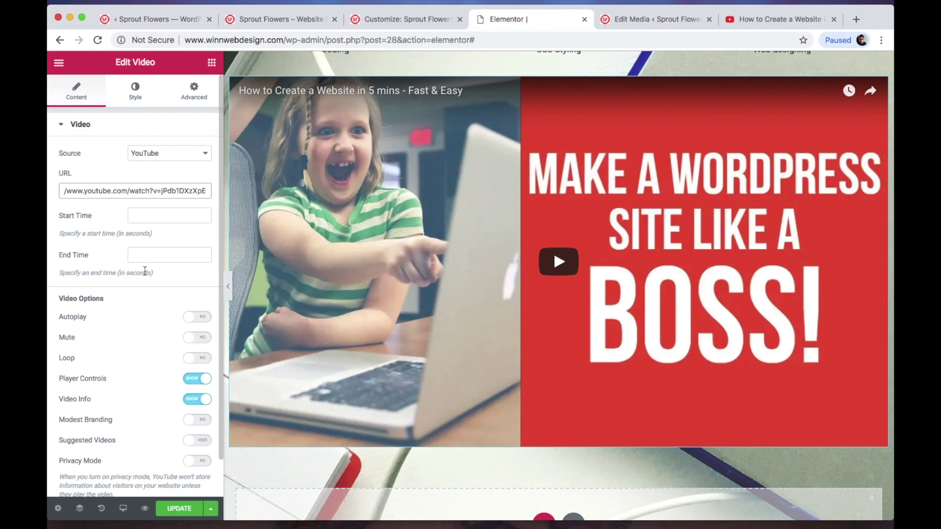
mouse_move(168, 216)
scroll(135, 277, "down", 1)
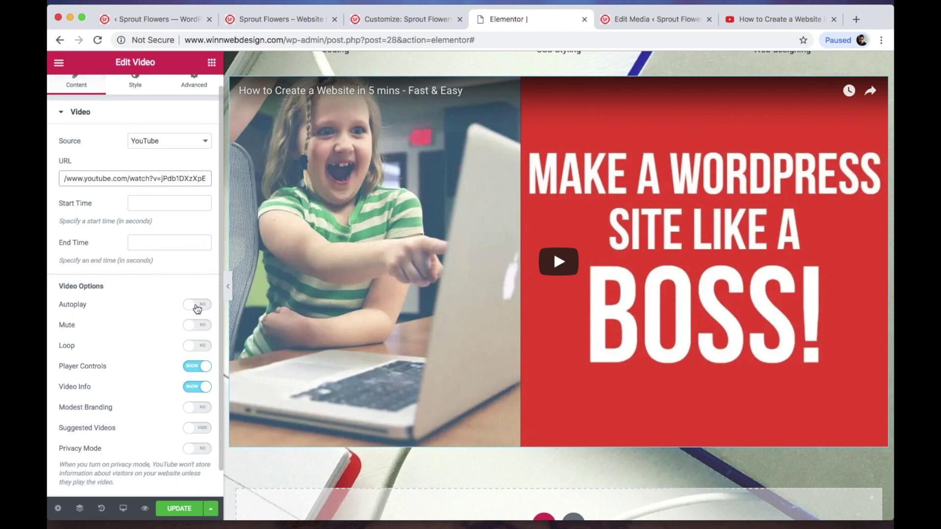
left_click(196, 307)
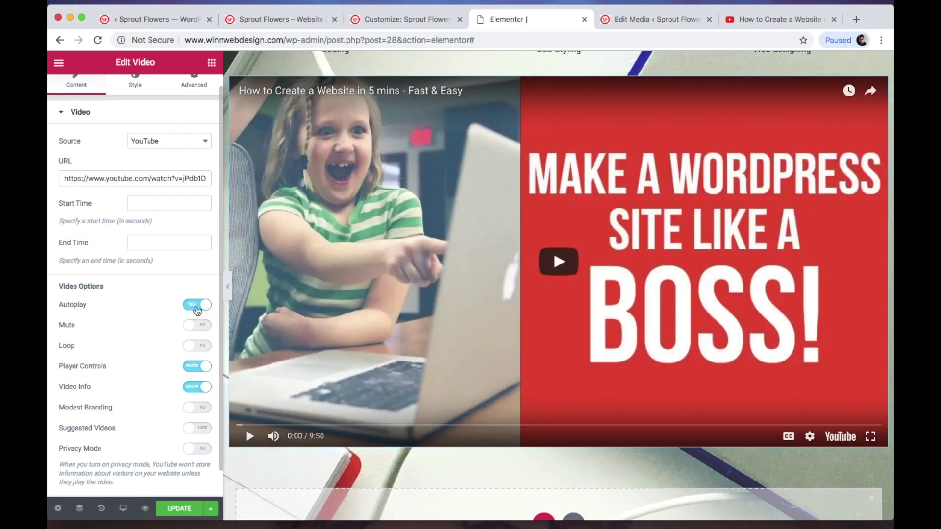
left_click(197, 305)
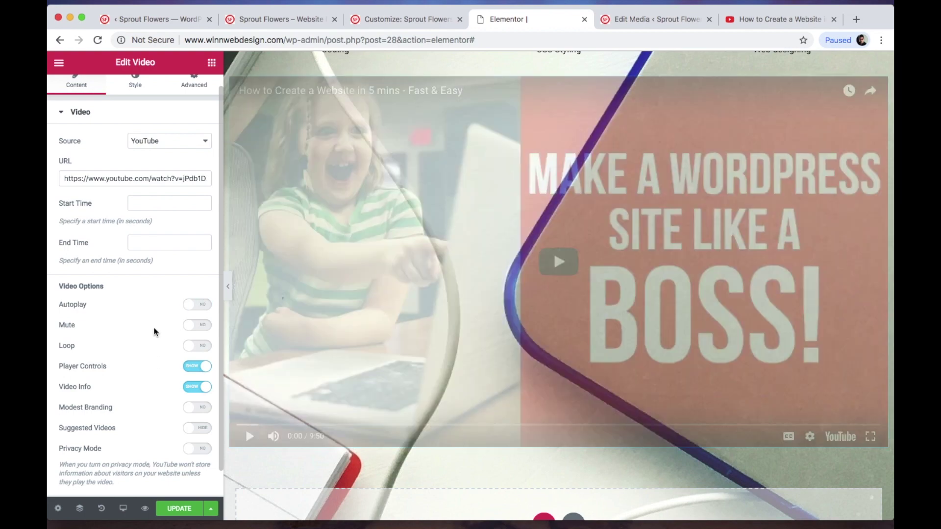
scroll(137, 377, "down", 1)
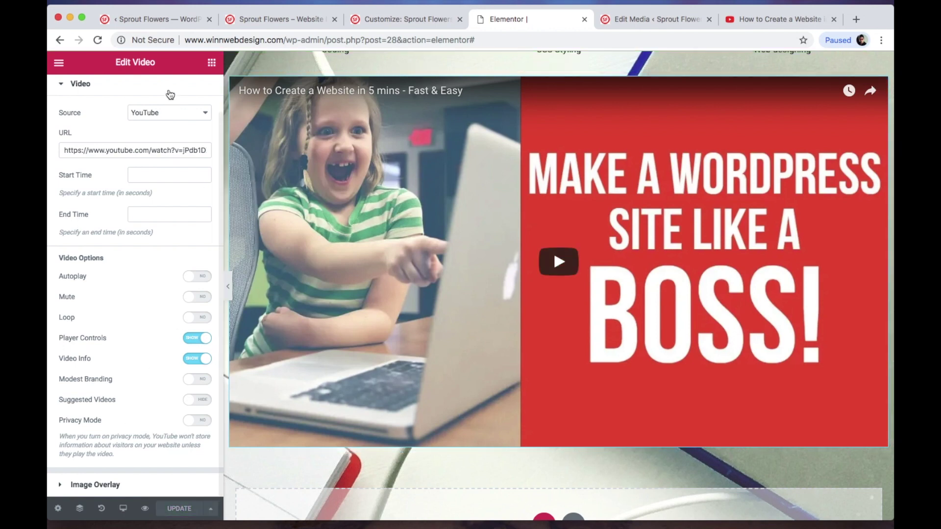
left_click(249, 18)
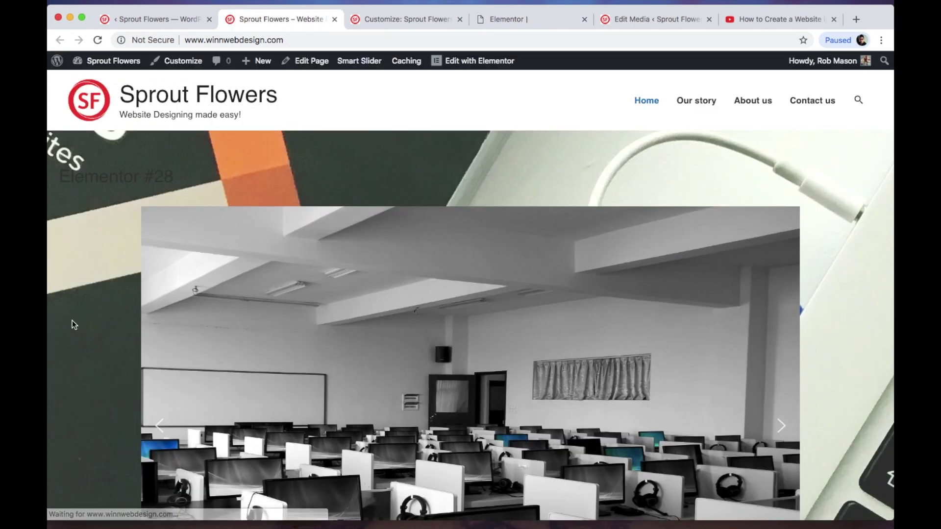
scroll(85, 330, "down", 3)
scroll(85, 330, "down", 5)
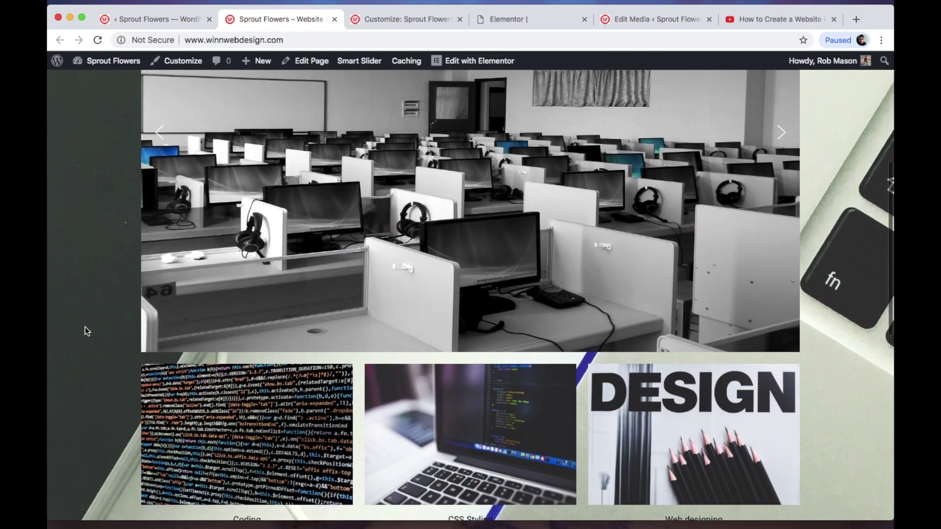
scroll(85, 330, "down", 2)
scroll(84, 330, "up", 3)
scroll(84, 331, "up", 3)
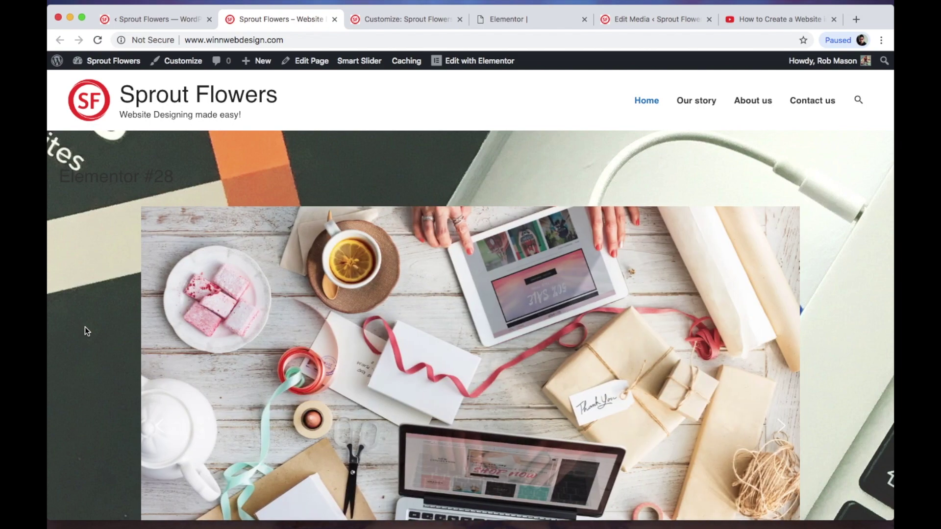
scroll(85, 330, "down", 2)
scroll(85, 331, "down", 2)
scroll(85, 331, "down", 2)
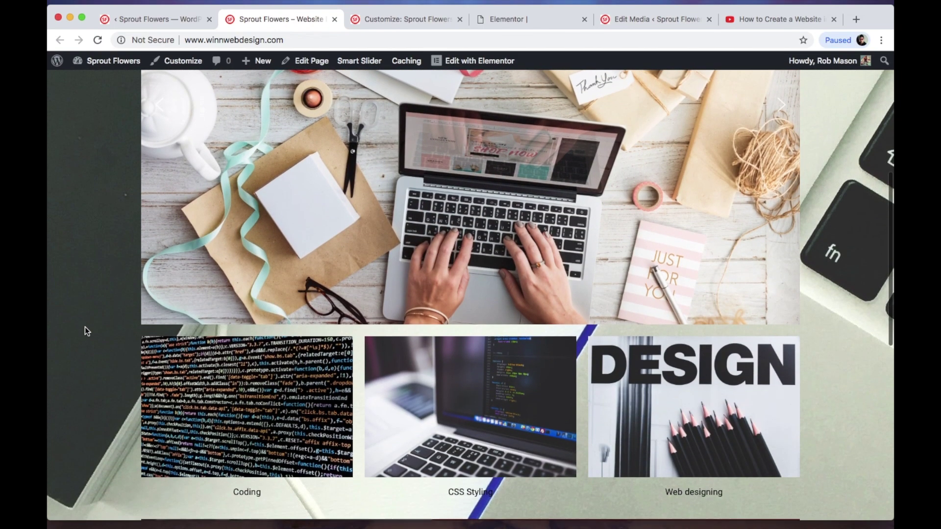
scroll(84, 331, "down", 2)
scroll(85, 331, "down", 2)
scroll(85, 331, "down", 2)
scroll(84, 331, "down", 2)
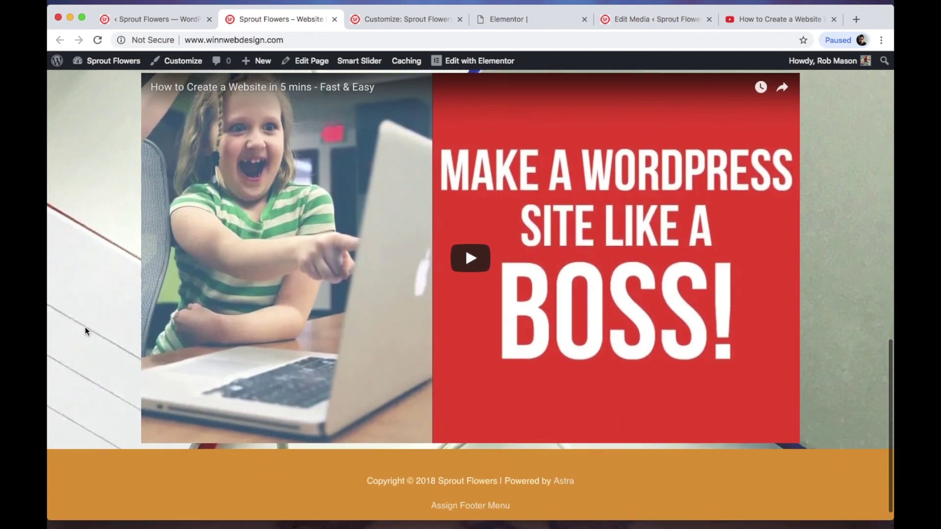
scroll(84, 331, "up", 2)
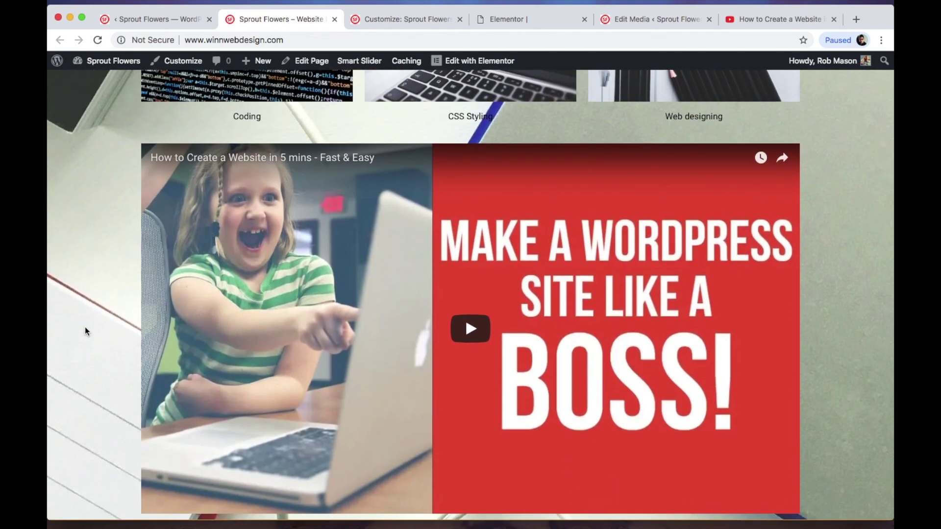
scroll(85, 331, "down", 1)
scroll(84, 331, "up", 1)
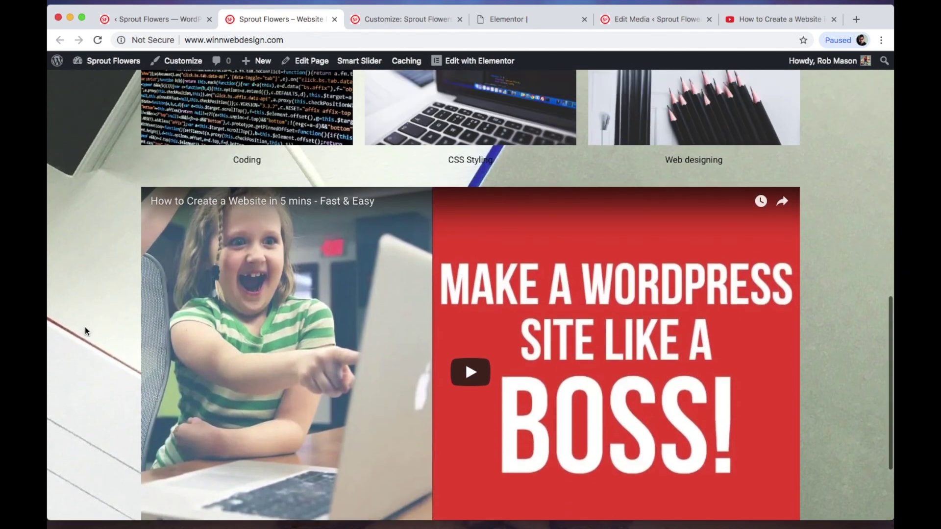
scroll(85, 331, "up", 3)
scroll(84, 330, "up", 2)
scroll(84, 331, "up", 3)
scroll(84, 331, "up", 1)
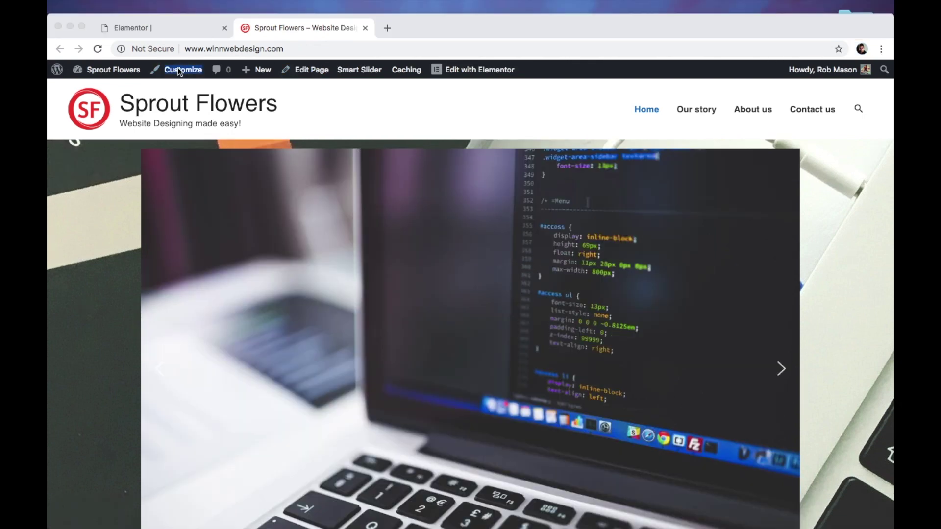
right_click(181, 68)
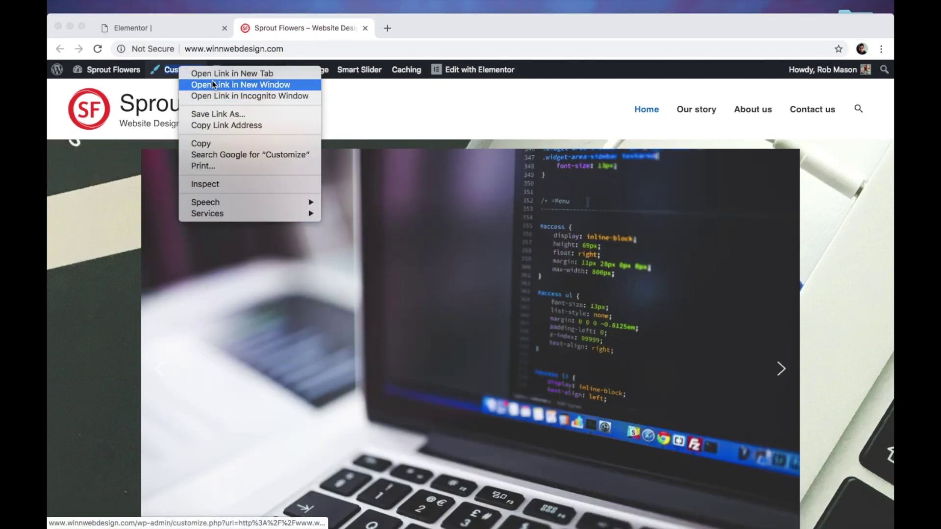
Open the Sprout Flowers Customizer in a new window and go to Colors & Background.
left_click(213, 73)
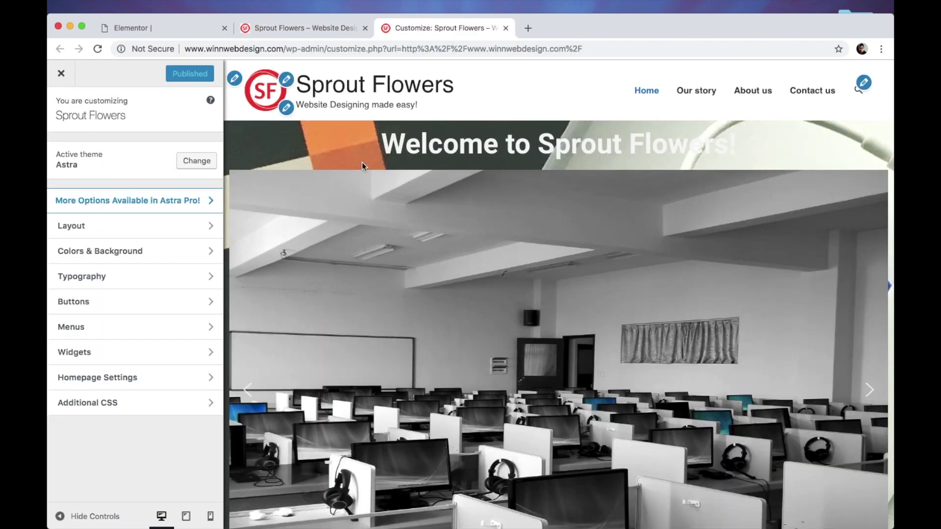
scroll(362, 163, "down", 5)
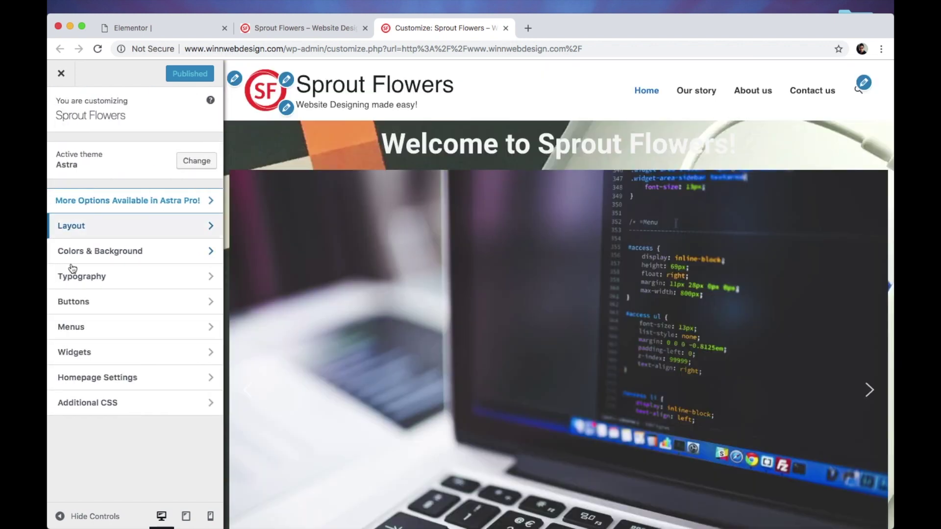
left_click(96, 254)
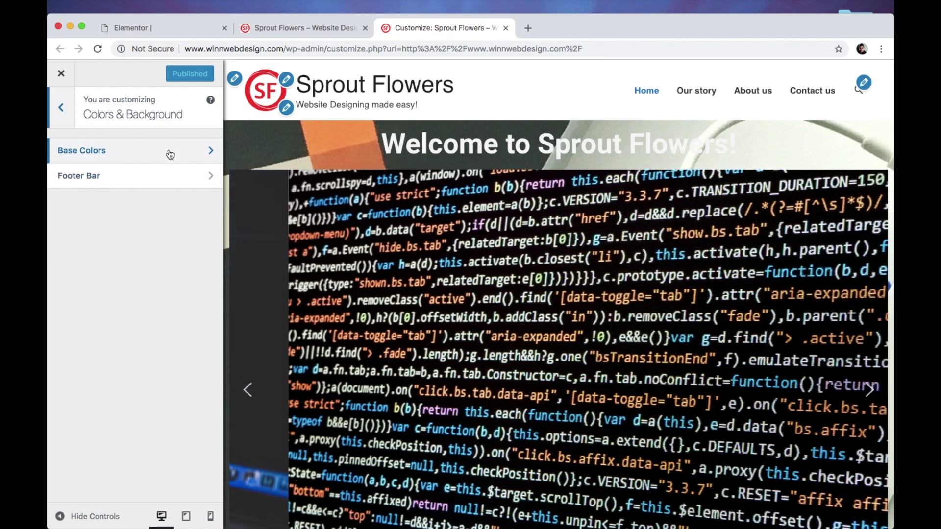
Remove the background image, set the background colour to orange #e89a35, and publish.
left_click(169, 153)
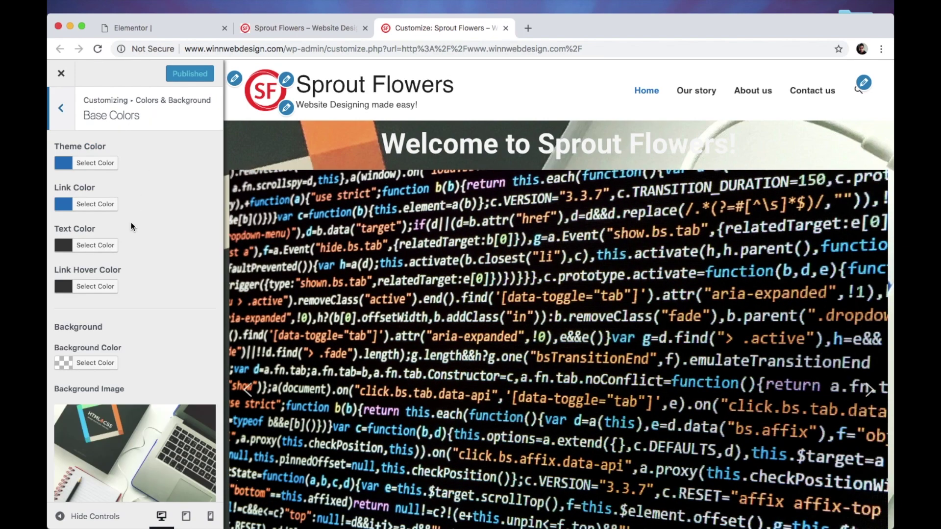
scroll(118, 250, "down", 2)
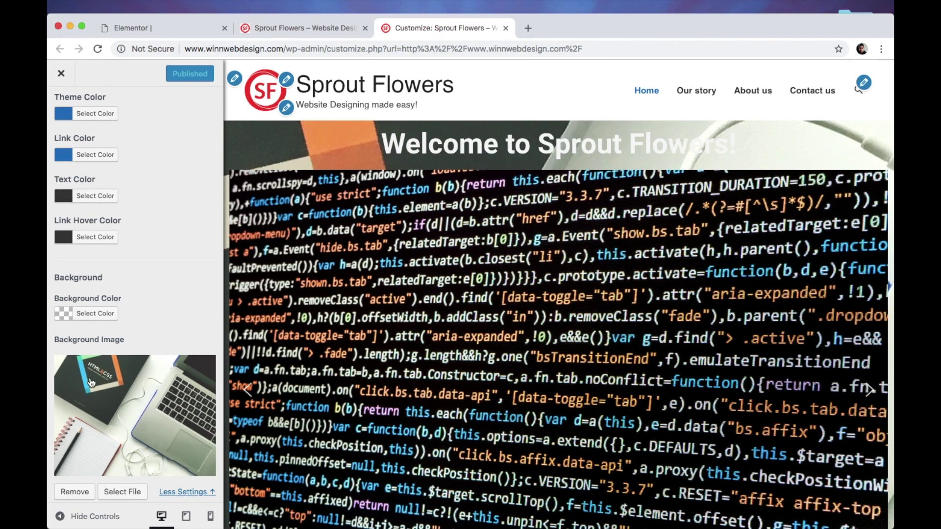
scroll(92, 382, "down", 3)
scroll(86, 378, "down", 1)
left_click(88, 359)
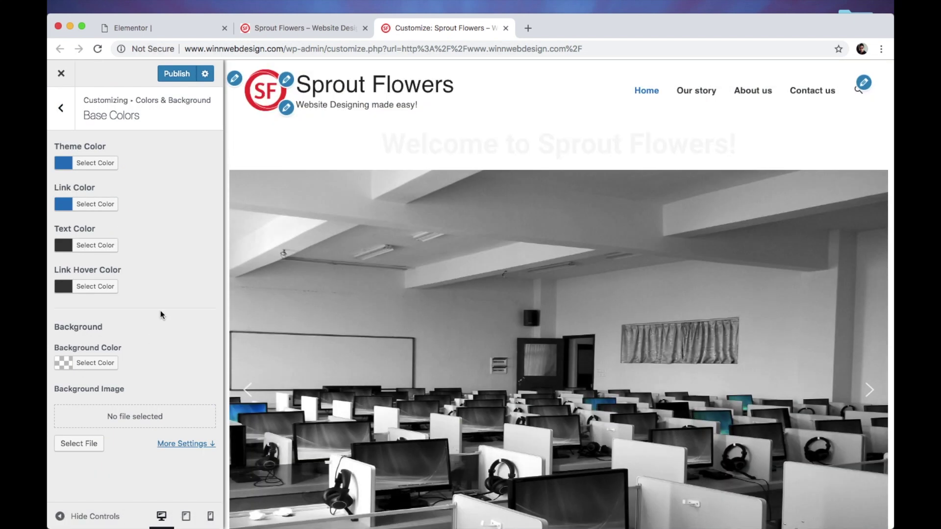
left_click(63, 366)
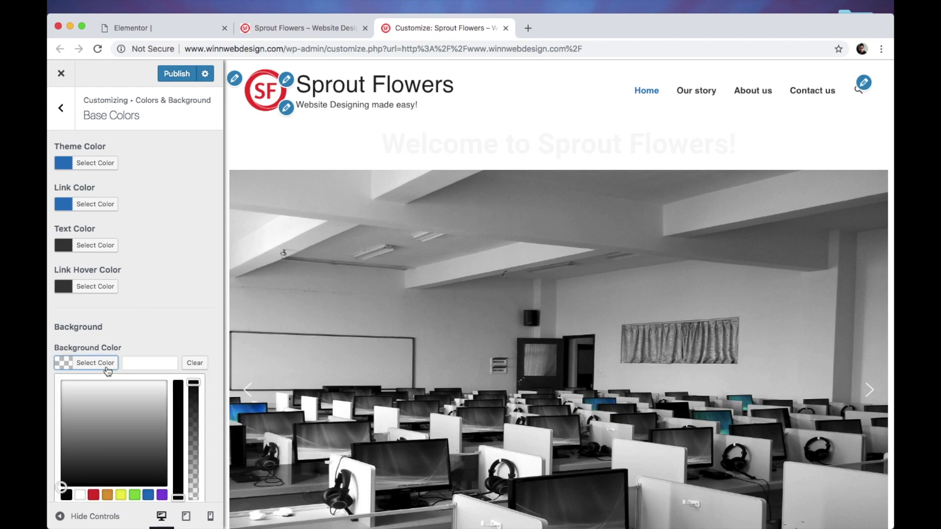
left_click(95, 494)
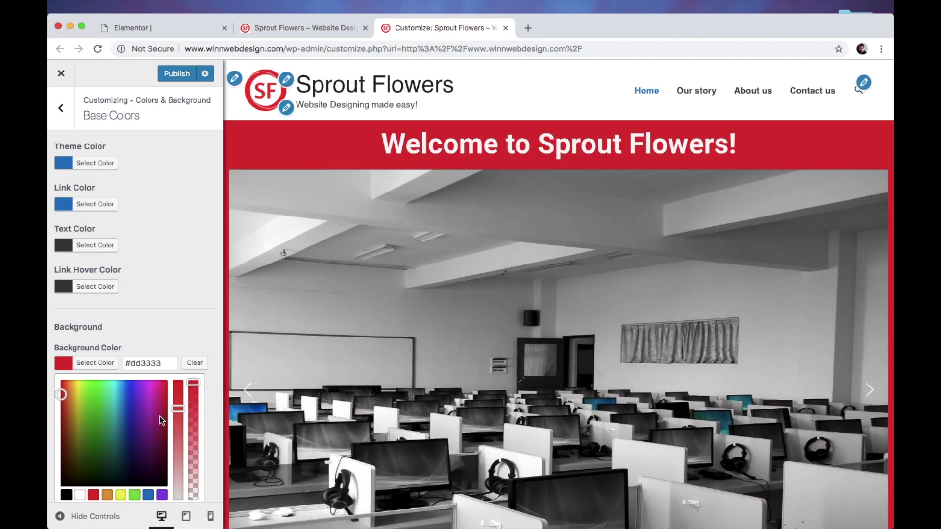
scroll(410, 339, "down", 2)
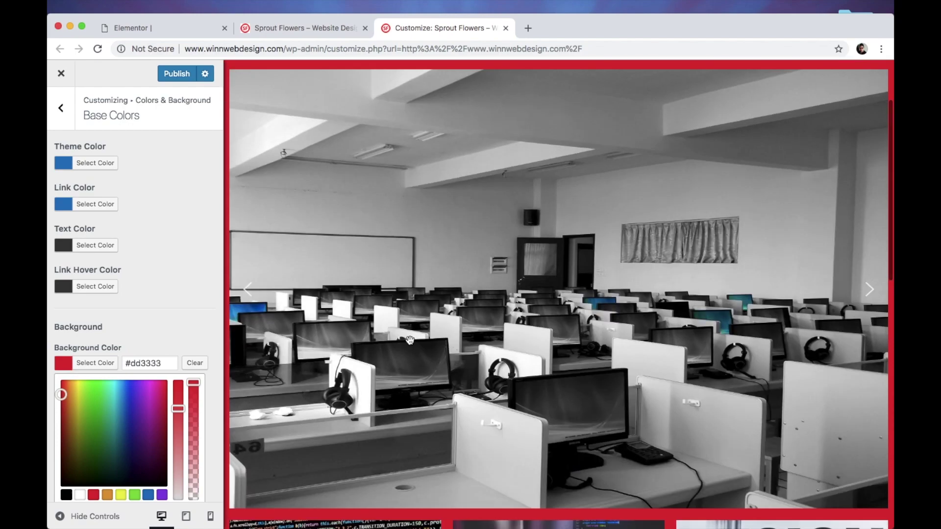
scroll(410, 339, "down", 5)
scroll(409, 340, "down", 2)
scroll(410, 340, "up", 2)
scroll(409, 340, "up", 4)
scroll(409, 339, "up", 2)
scroll(410, 340, "up", 2)
left_click(71, 391)
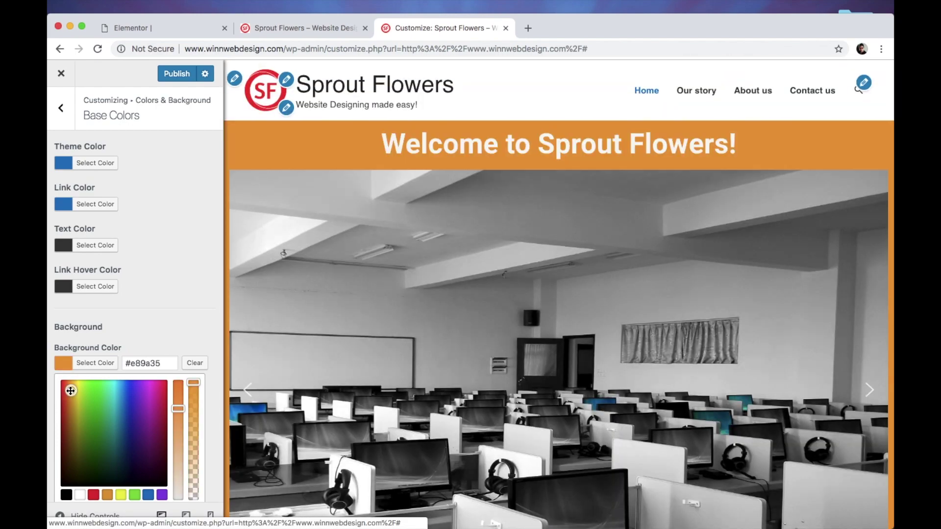
scroll(265, 148, "down", 1)
scroll(265, 147, "down", 3)
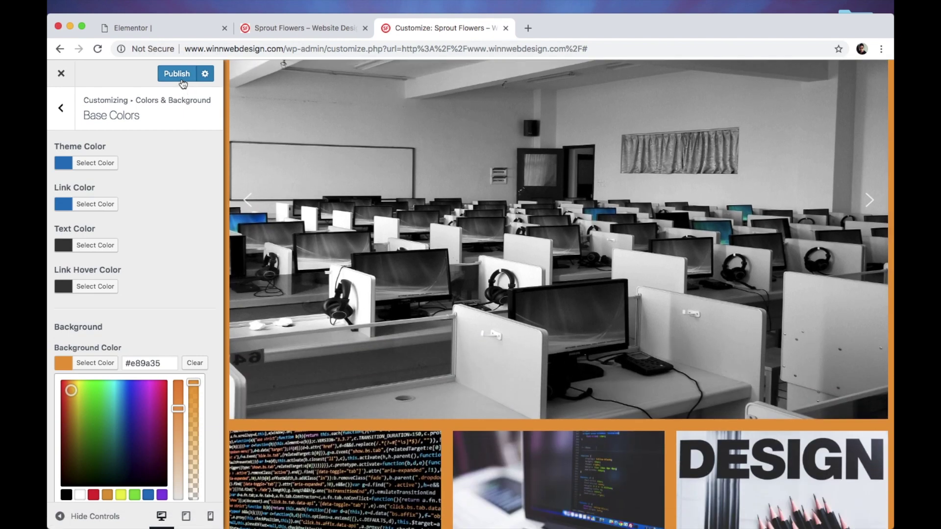
scroll(396, 173, "up", 4)
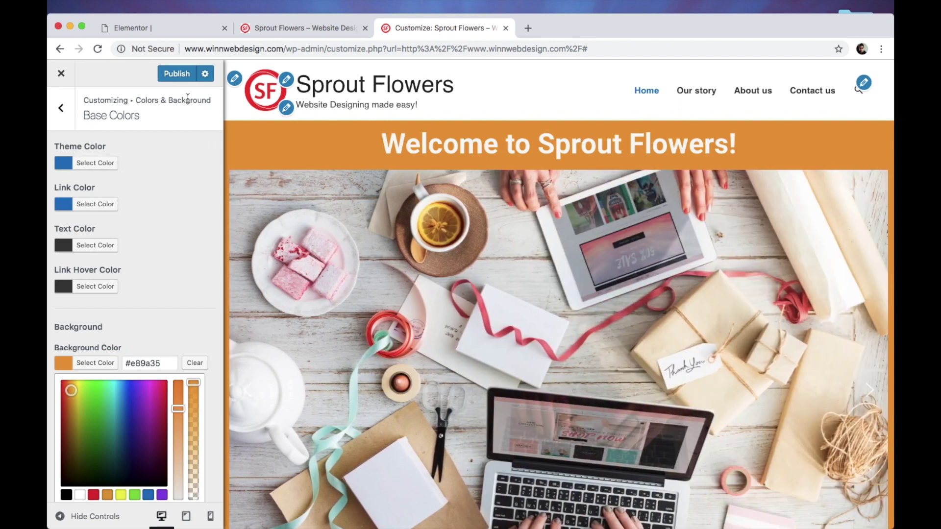
left_click(177, 77)
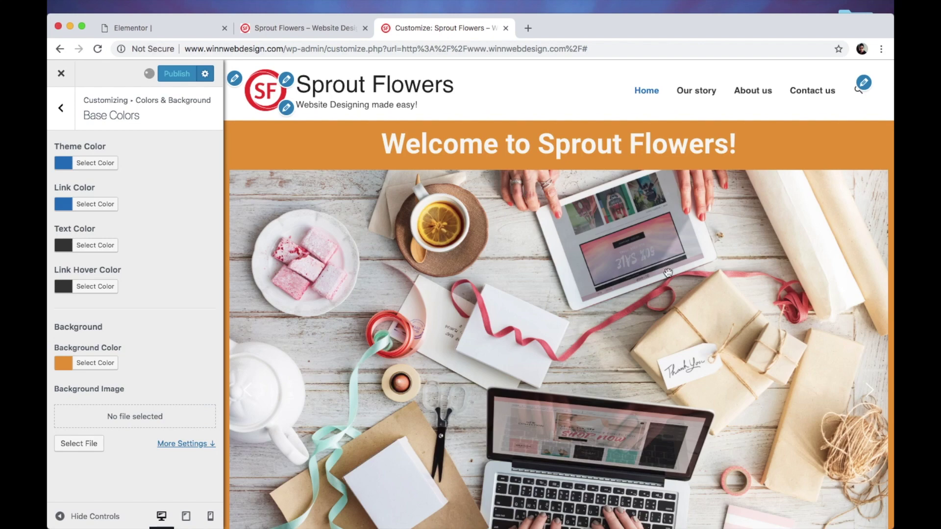
scroll(668, 273, "down", 3)
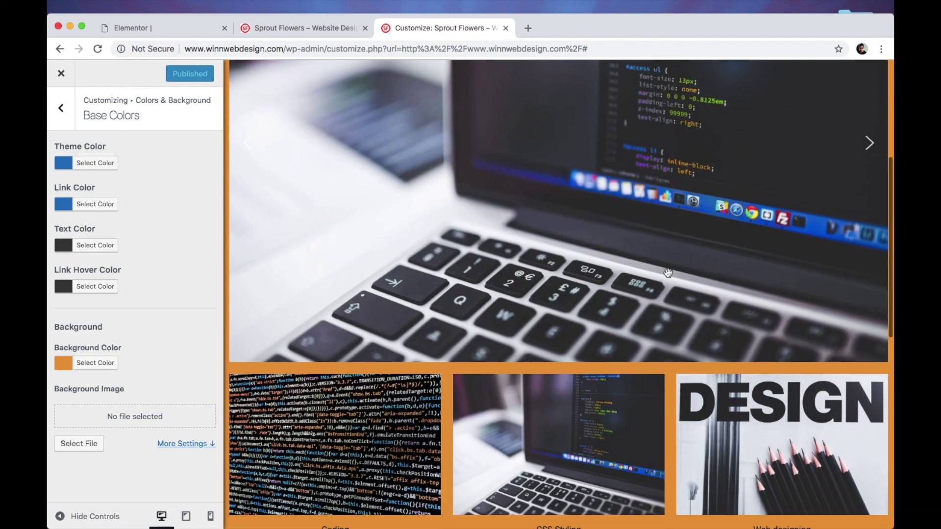
scroll(667, 272, "down", 3)
scroll(668, 273, "down", 2)
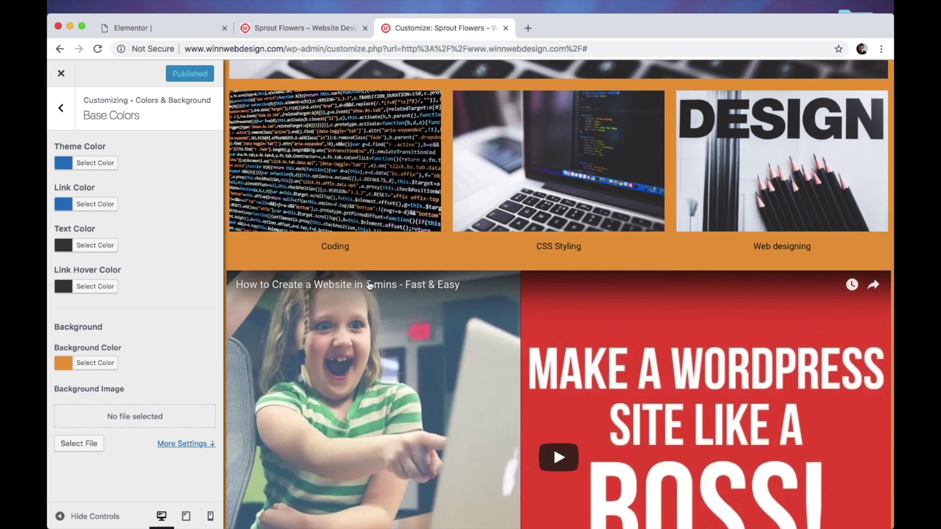
Set the Coding thumbnail caption text colour to white and update the page.
key("super+1")
scroll(487, 249, "down", 3)
scroll(487, 249, "down", 2)
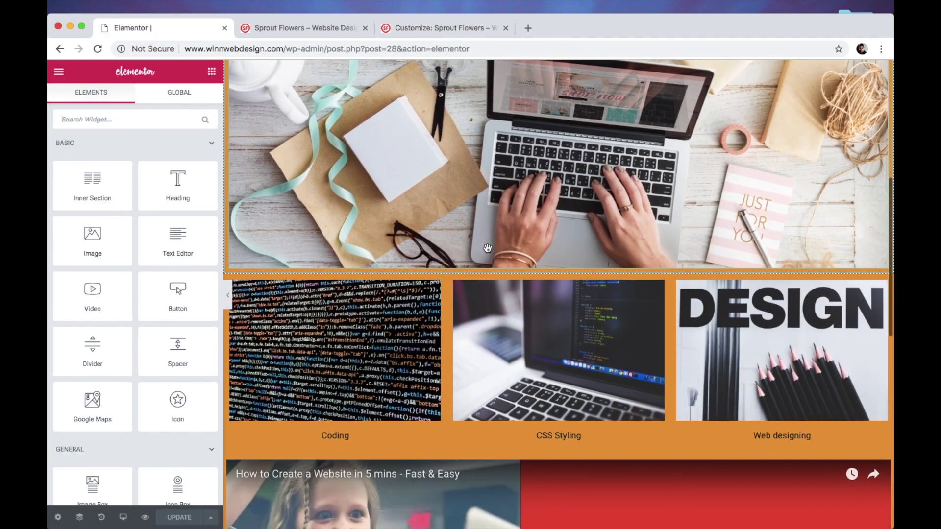
scroll(487, 248, "down", 1)
scroll(211, 304, "down", 3)
scroll(212, 304, "down", 2)
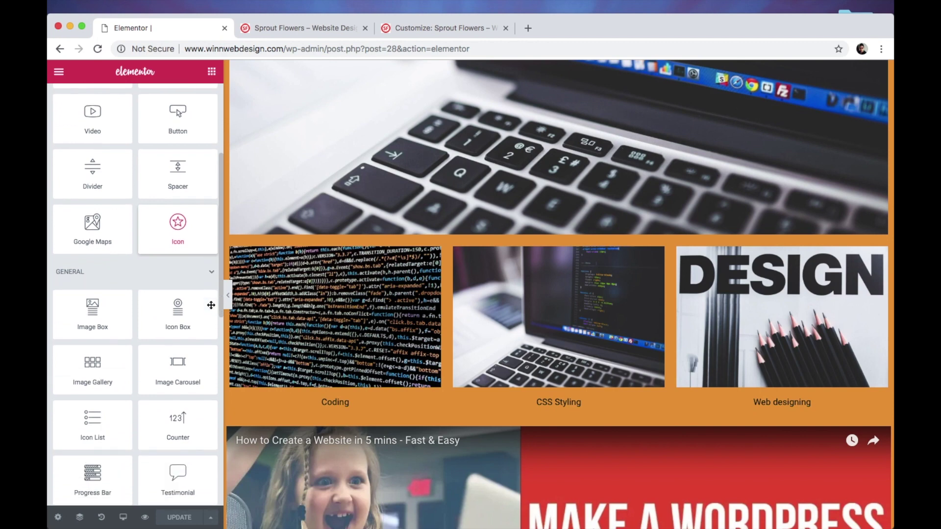
scroll(179, 357, "up", 2)
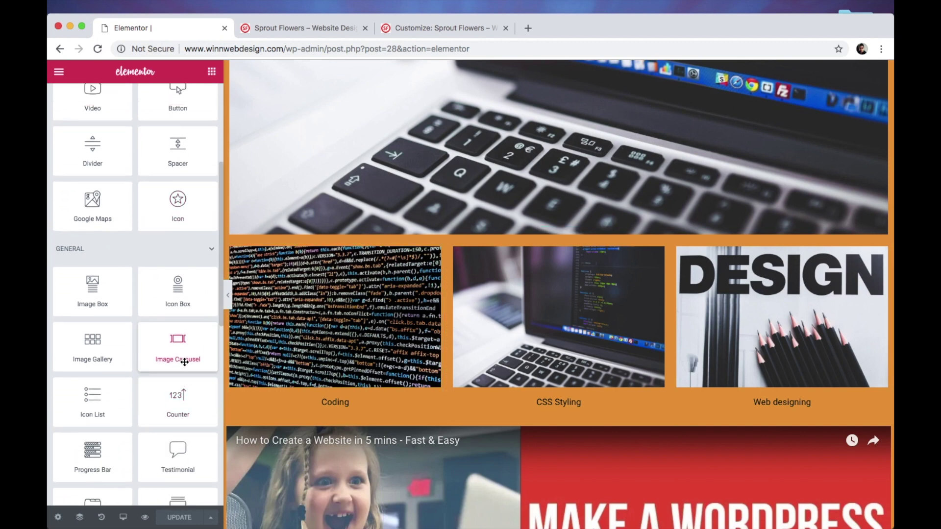
left_click(356, 401)
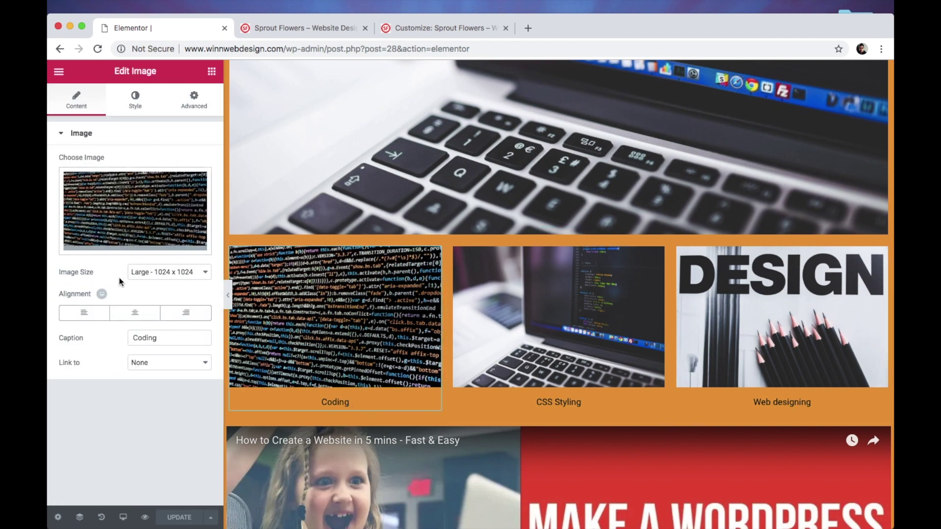
left_click(163, 338)
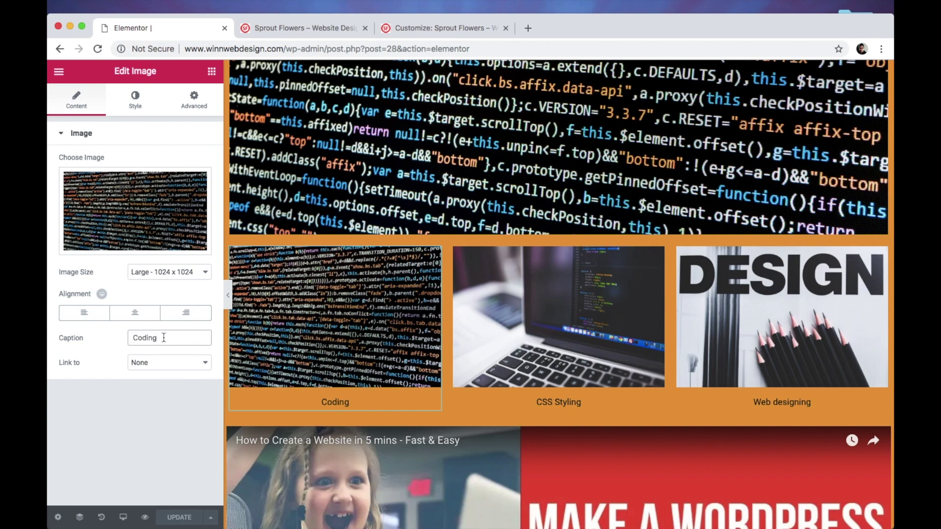
left_click(133, 101)
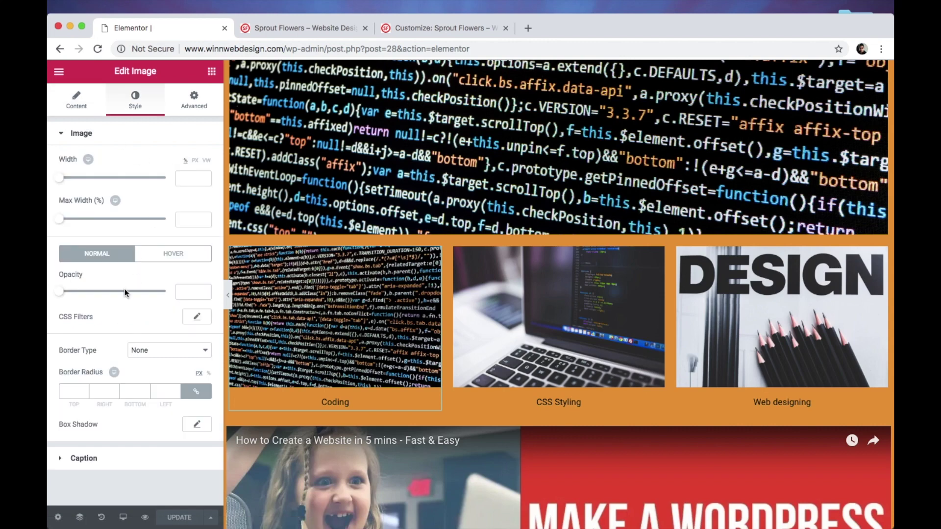
left_click(63, 459)
left_click(196, 229)
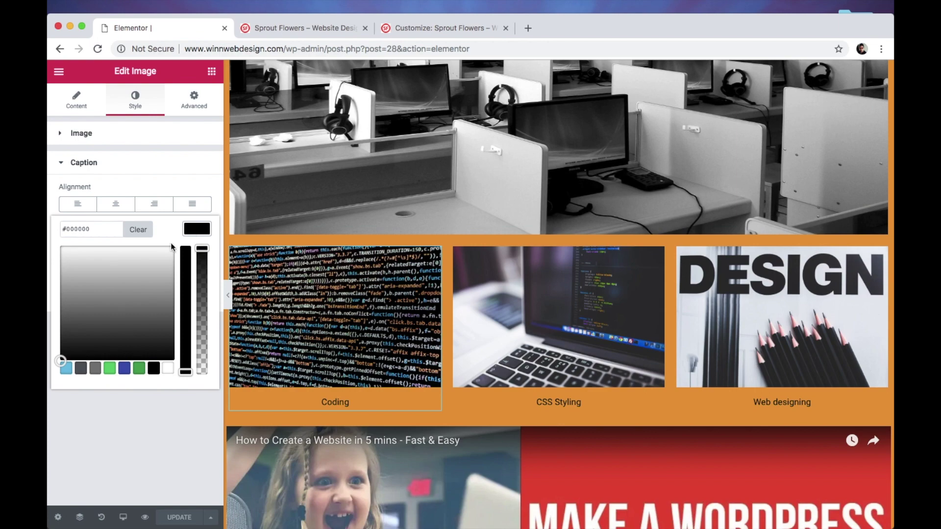
left_click(168, 369)
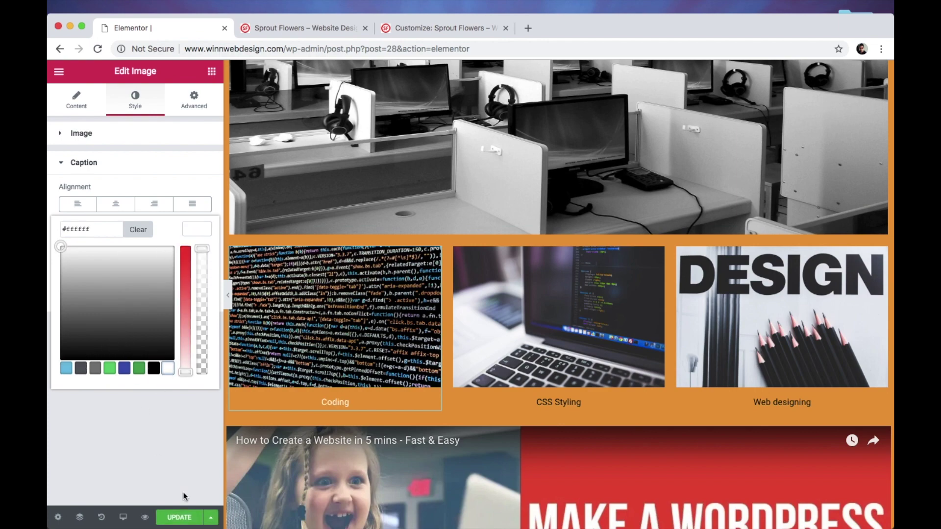
left_click(179, 517)
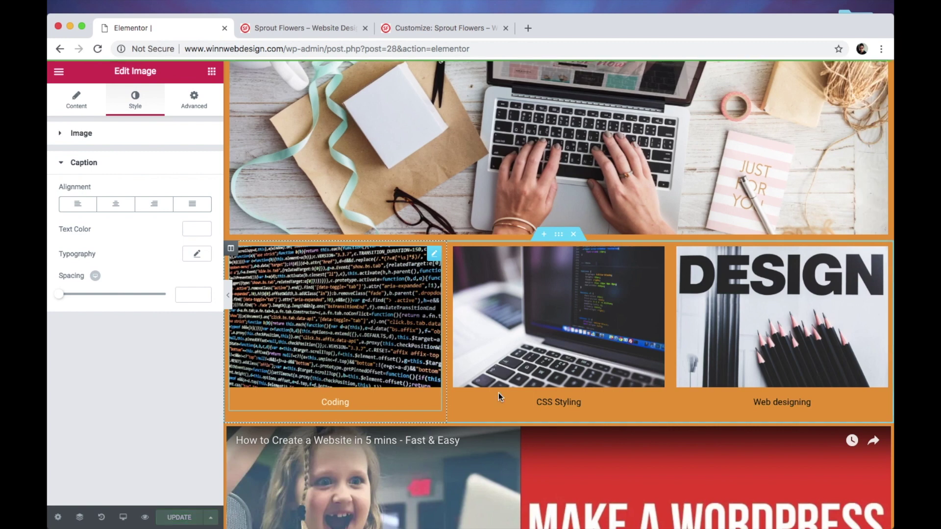
Change the CSS Styling thumbnail caption text colour to light grey #E7E7E7.
mouse_move(559, 327)
left_click(557, 403)
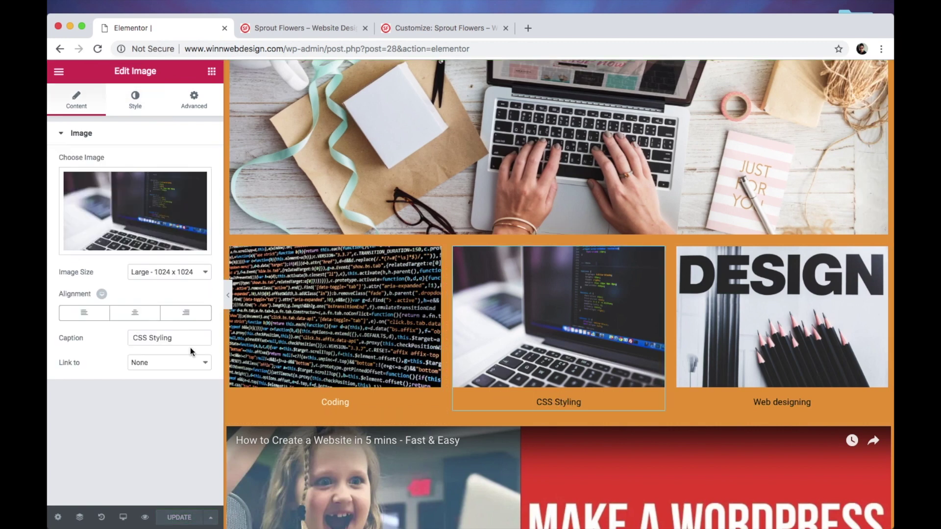
left_click(136, 101)
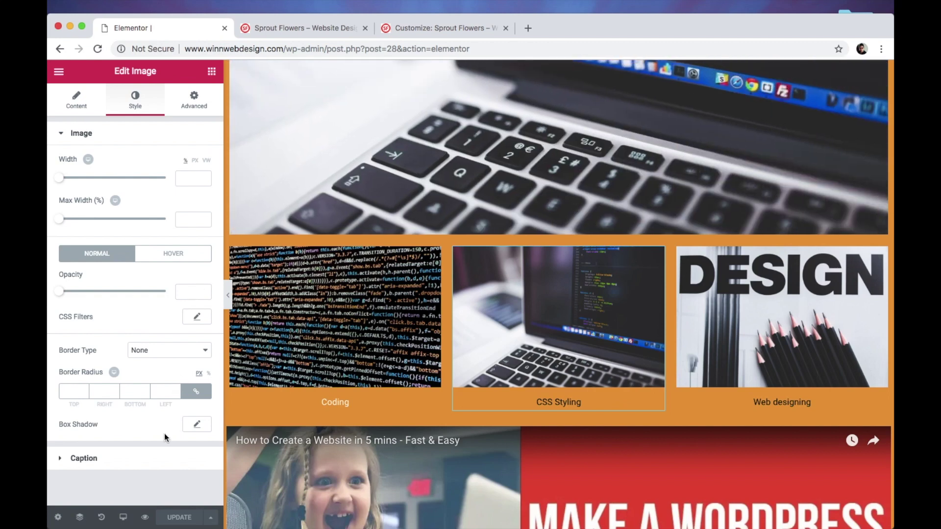
right_click(136, 455)
left_click(103, 464)
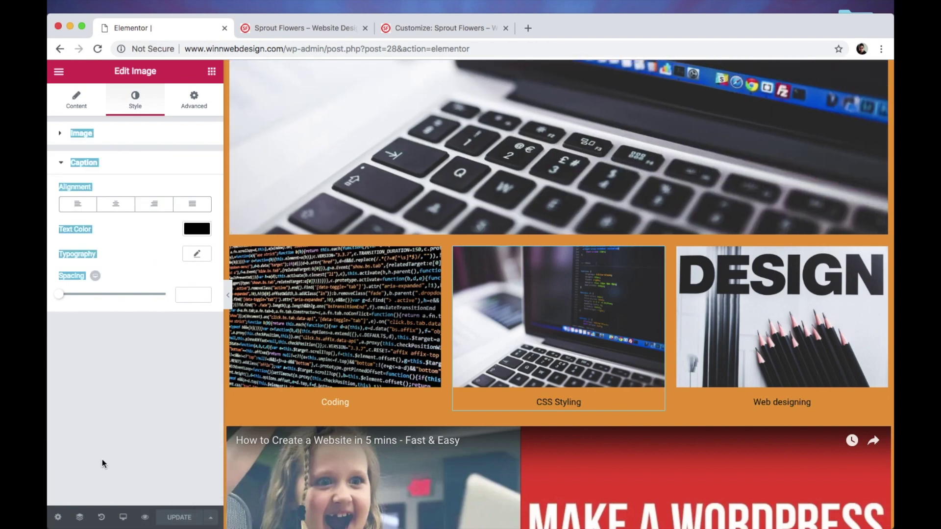
left_click(187, 230)
left_click(167, 253)
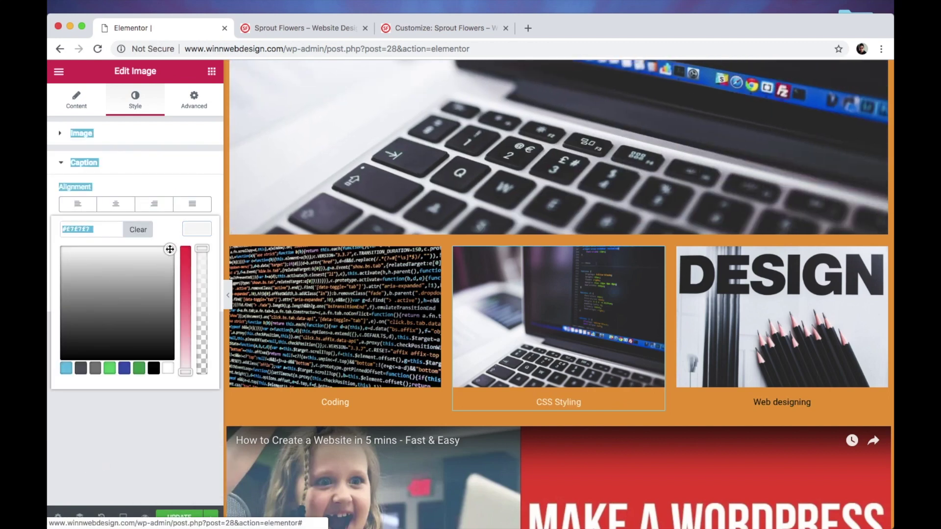
left_click(164, 483)
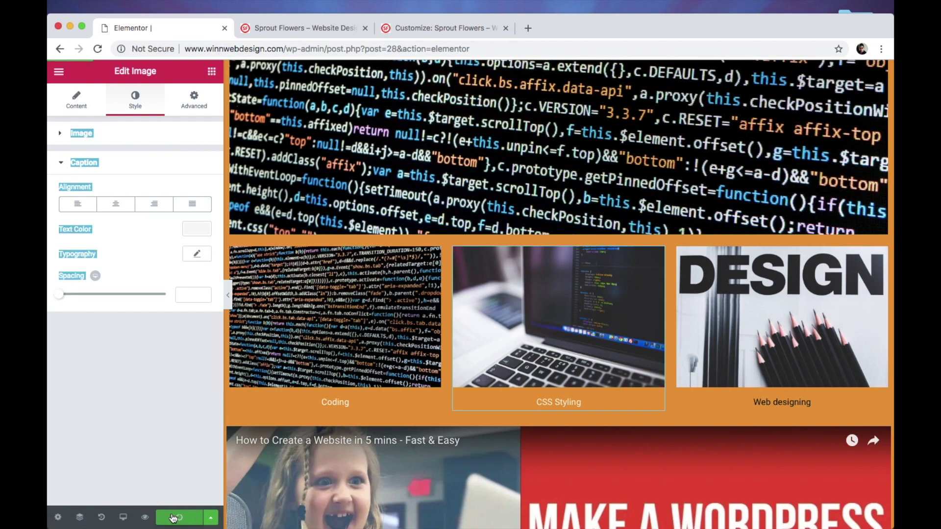
Give the Web designing caption light grey #E7E7E7 text and save the page.
left_click(776, 396)
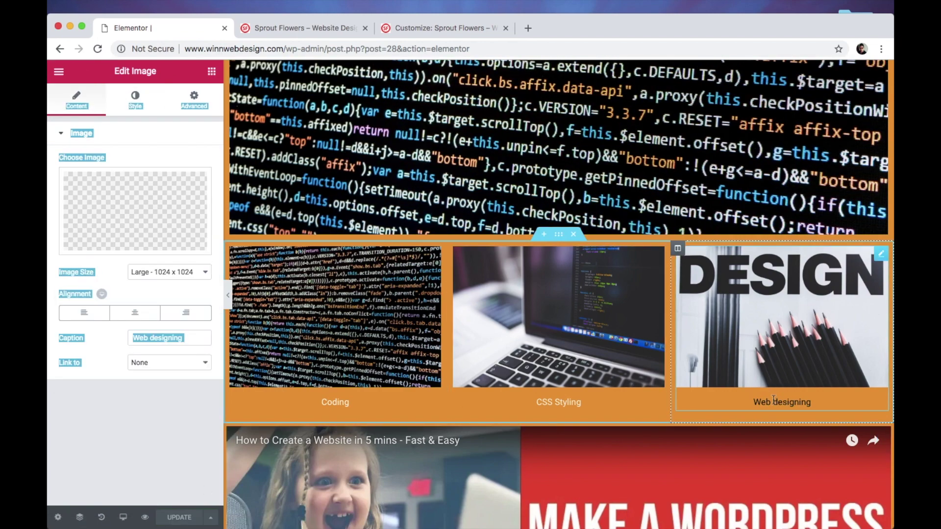
left_click(136, 104)
left_click(83, 458)
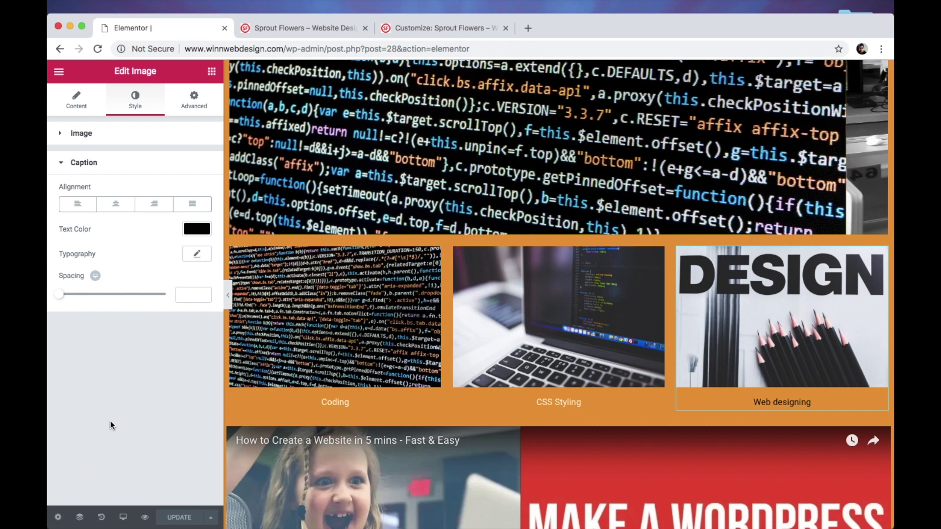
left_click(196, 229)
left_click(170, 250)
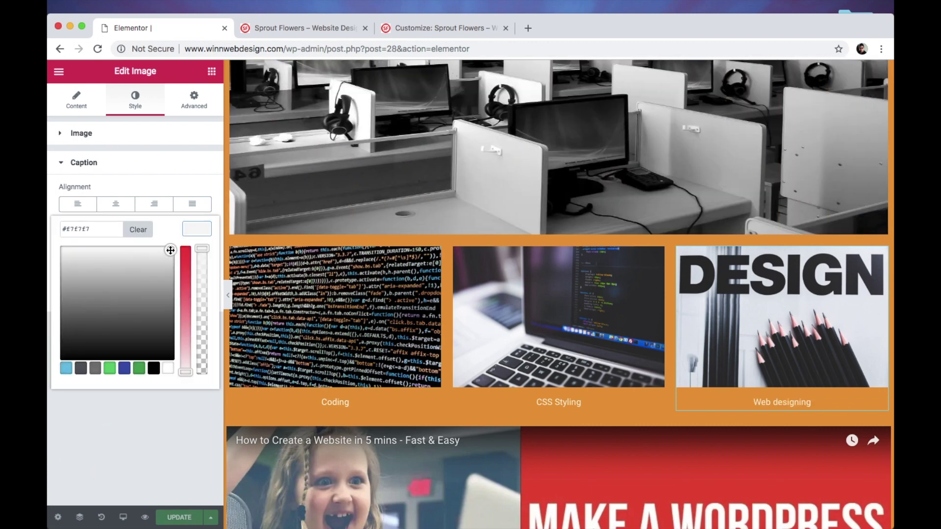
left_click(178, 518)
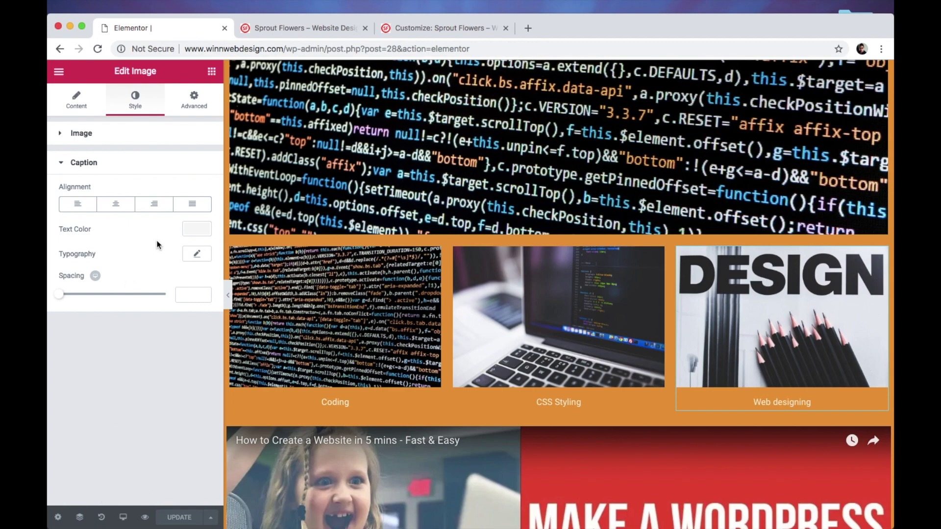
right_click(63, 168)
Set the Customizer Footer Bar background colour to #161405 and publish it.
left_click(91, 351)
key("ctrl+Tab")
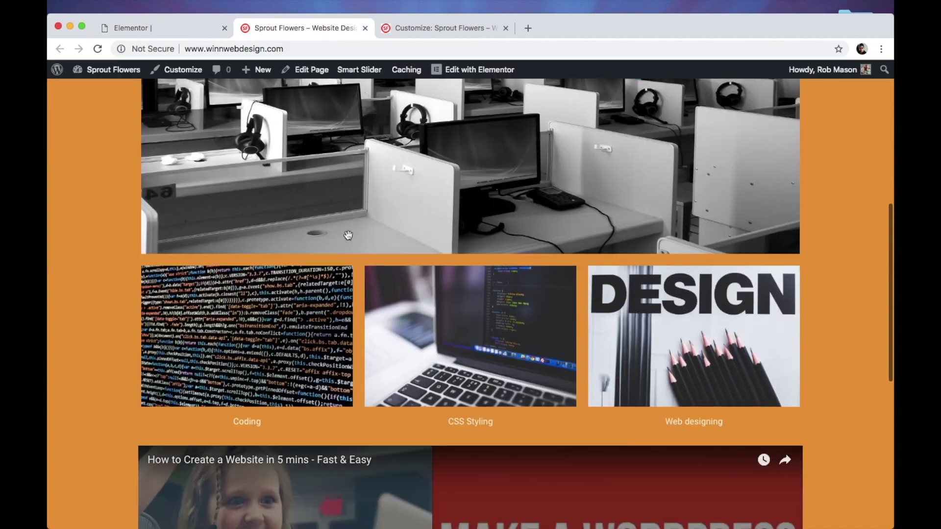
scroll(348, 235, "down", 5)
scroll(348, 235, "down", 5)
scroll(350, 238, "up", 10)
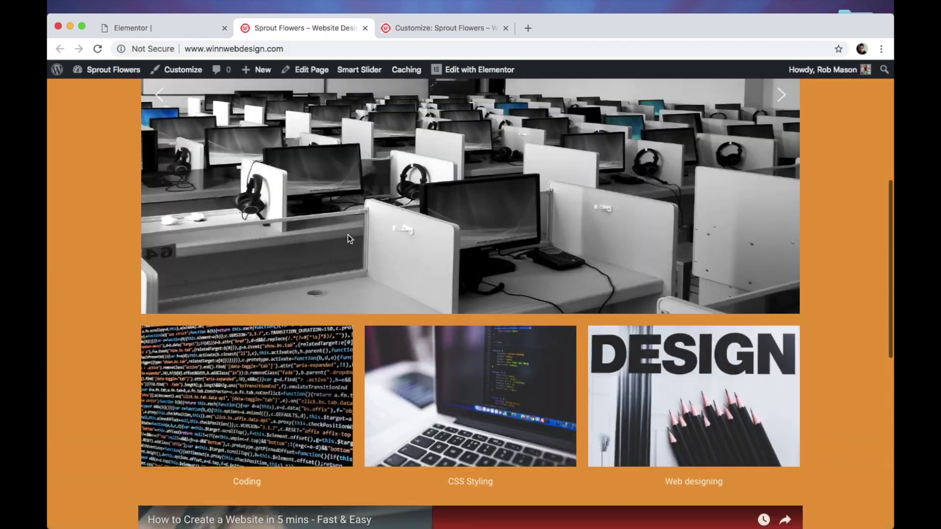
scroll(349, 238, "up", 5)
scroll(349, 238, "down", 10)
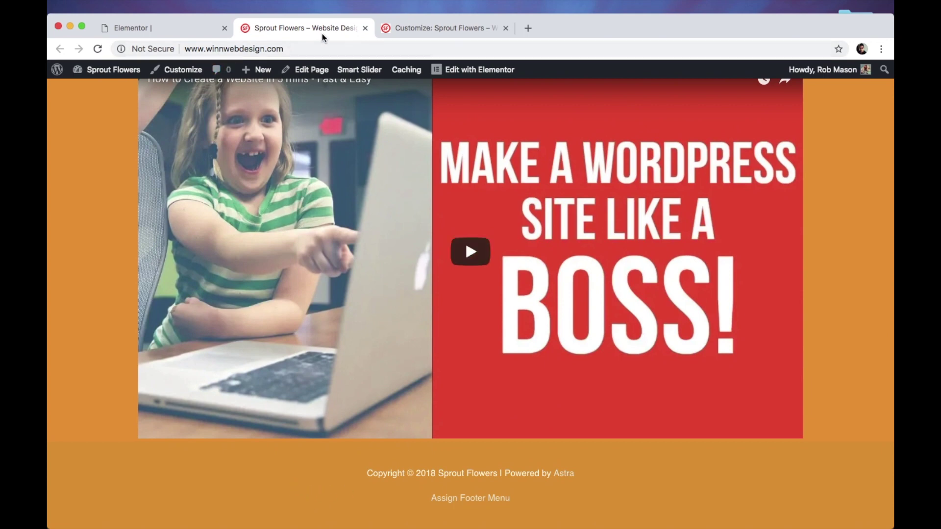
left_click(460, 28)
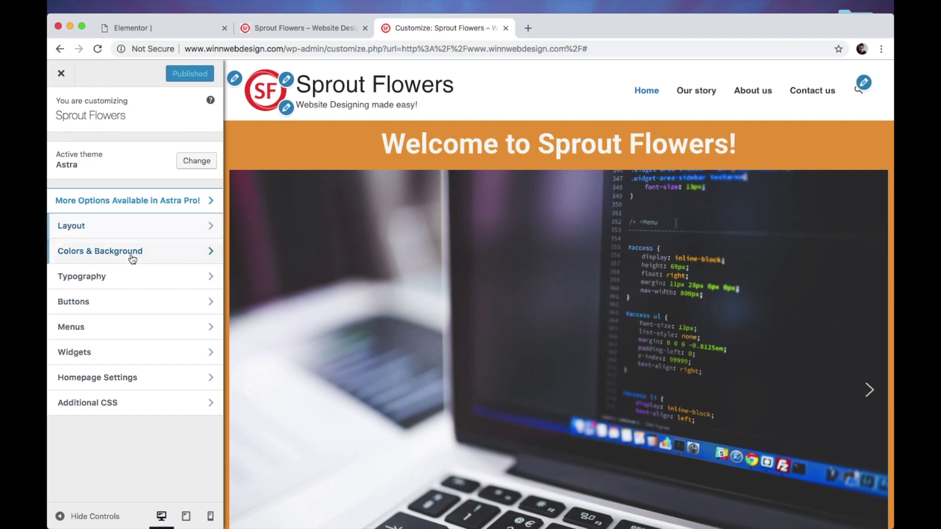
left_click(129, 251)
left_click(141, 183)
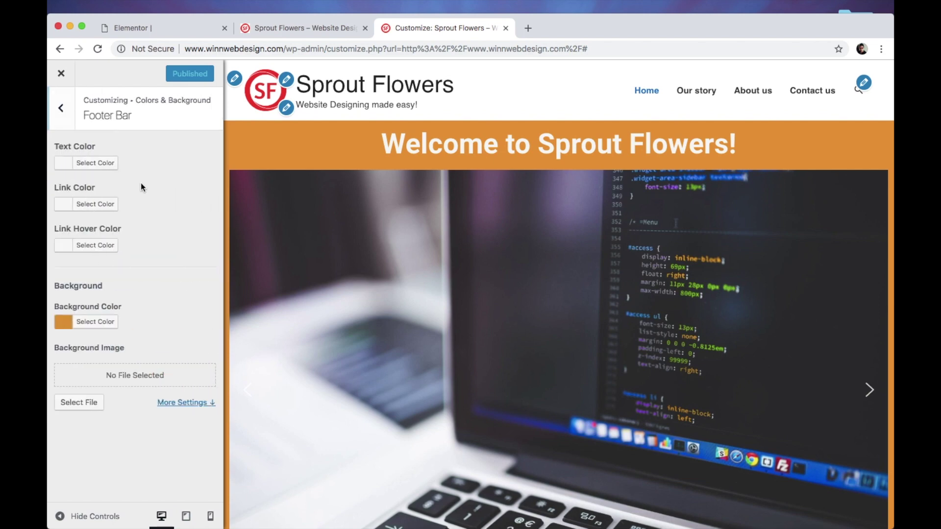
left_click(89, 330)
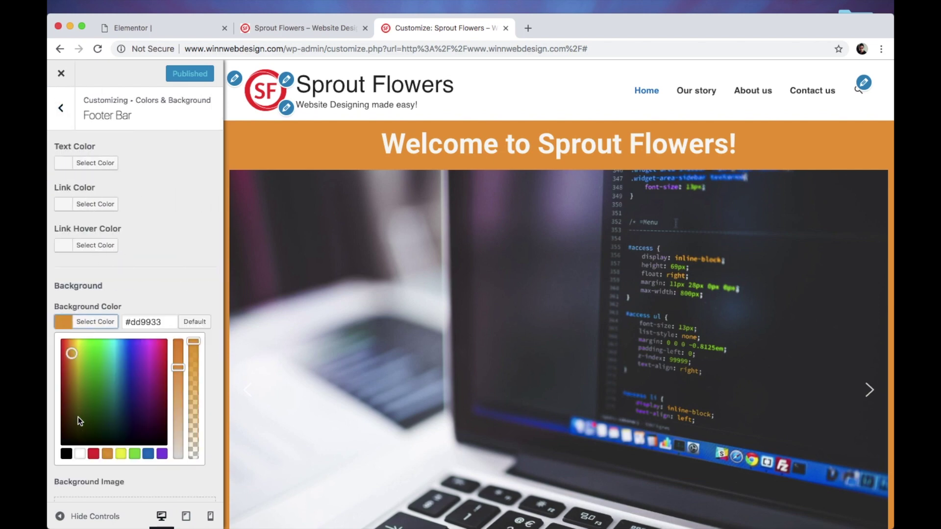
left_click(77, 436)
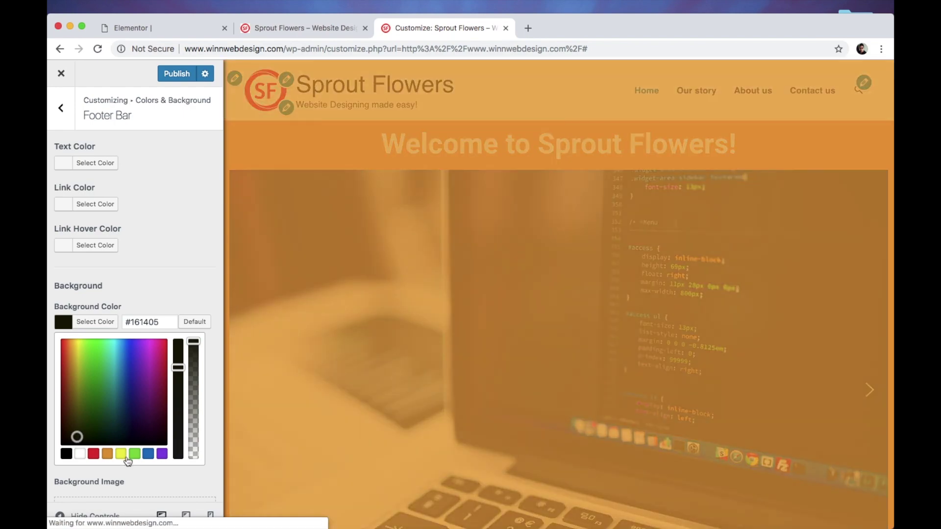
scroll(126, 461, "down", 1)
scroll(127, 461, "down", 1)
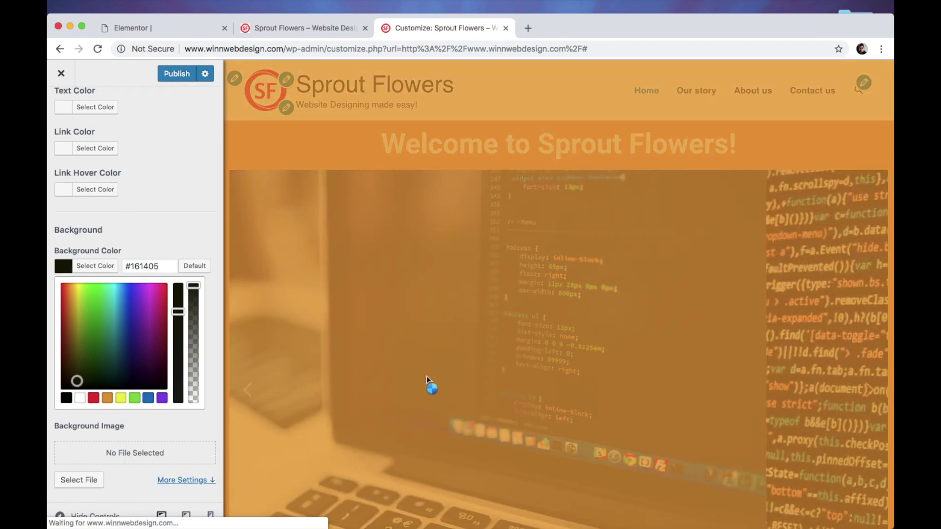
scroll(475, 392, "down", 10)
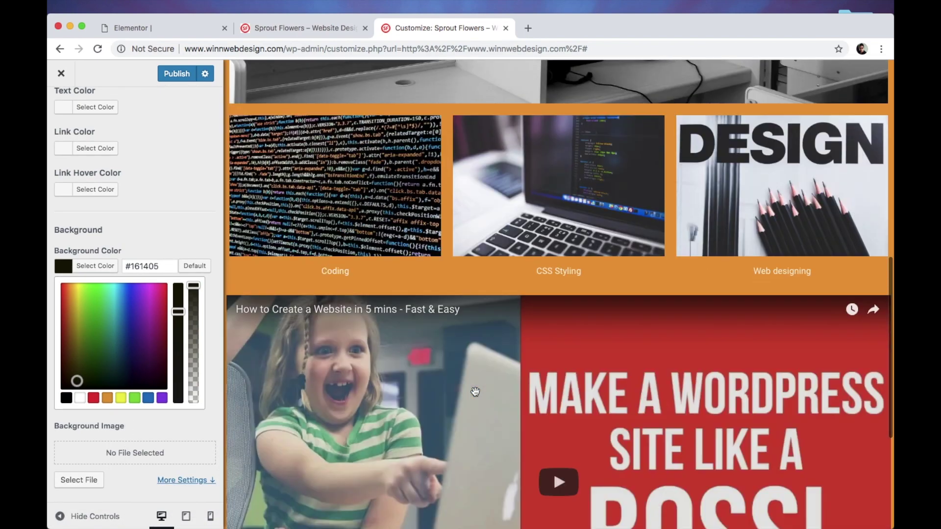
scroll(475, 391, "down", 2)
scroll(474, 392, "down", 2)
scroll(474, 391, "up", 2)
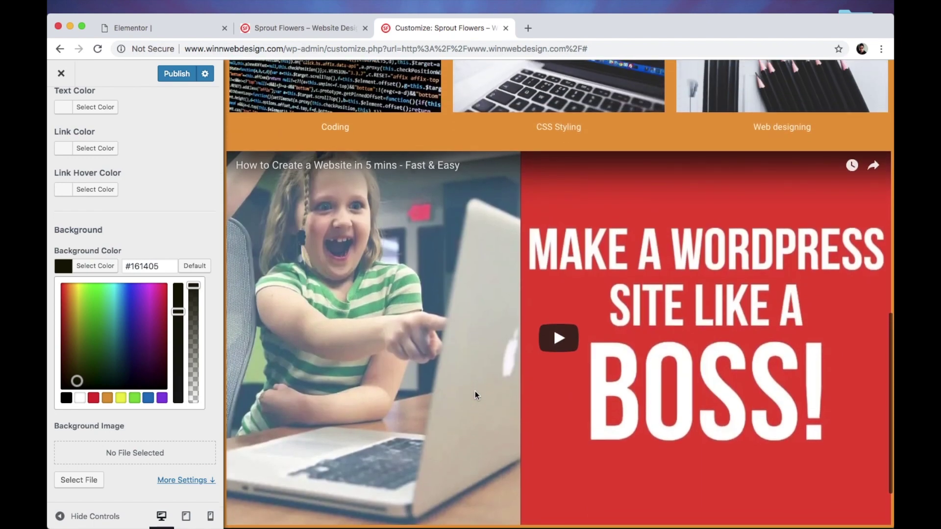
scroll(475, 392, "up", 4)
scroll(475, 391, "up", 5)
scroll(475, 391, "up", 1)
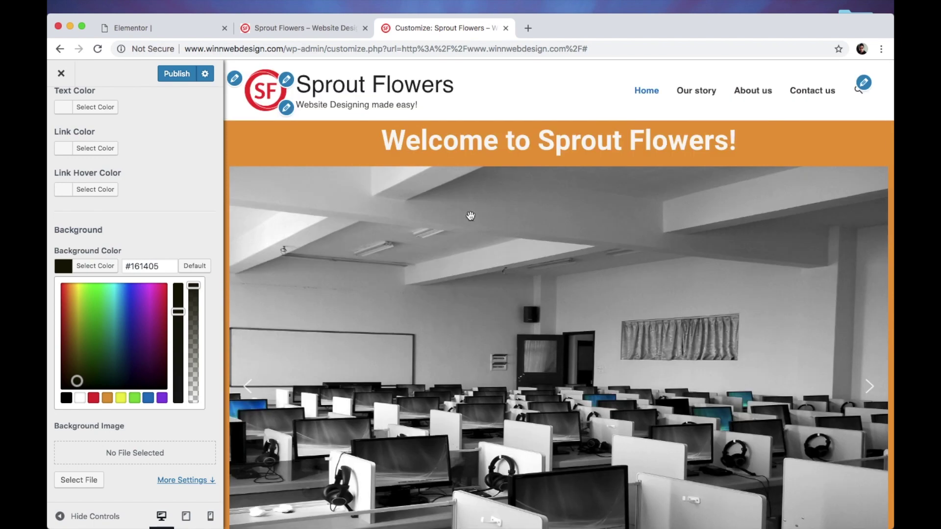
left_click(171, 74)
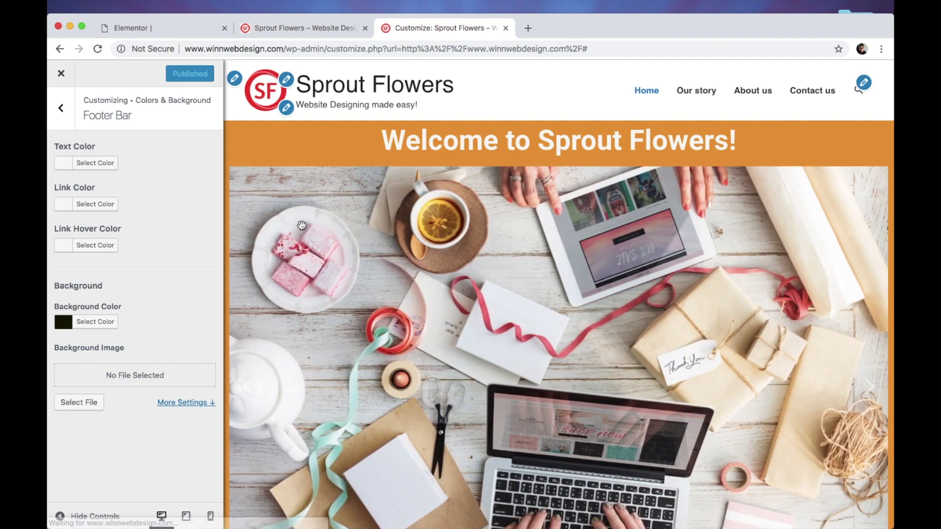
left_click(274, 29)
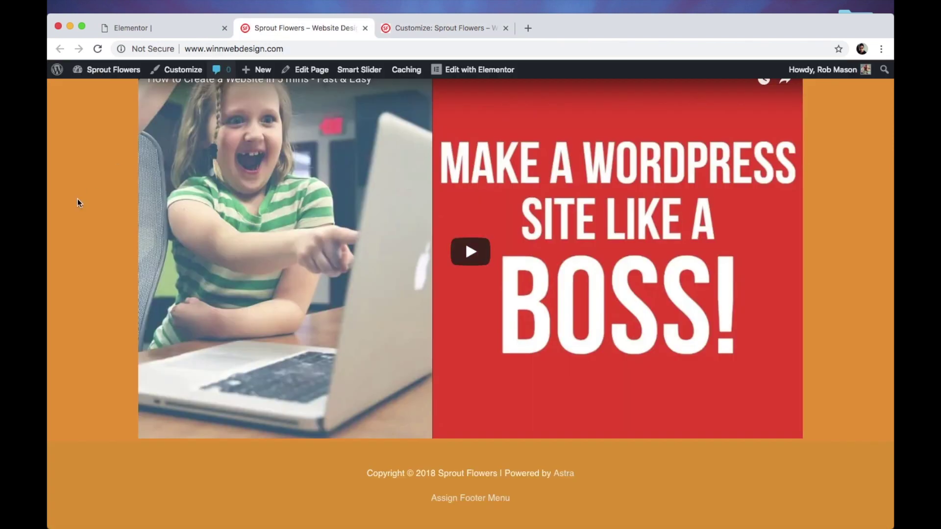
Reload the site to check the dark footer, then follow its 'Assign Footer Menu' link.
left_click(96, 55)
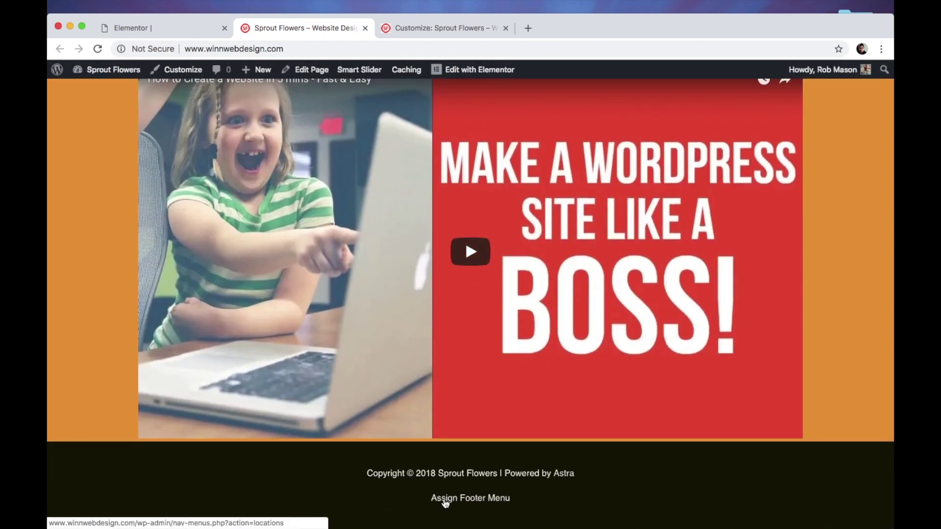
left_click(444, 502)
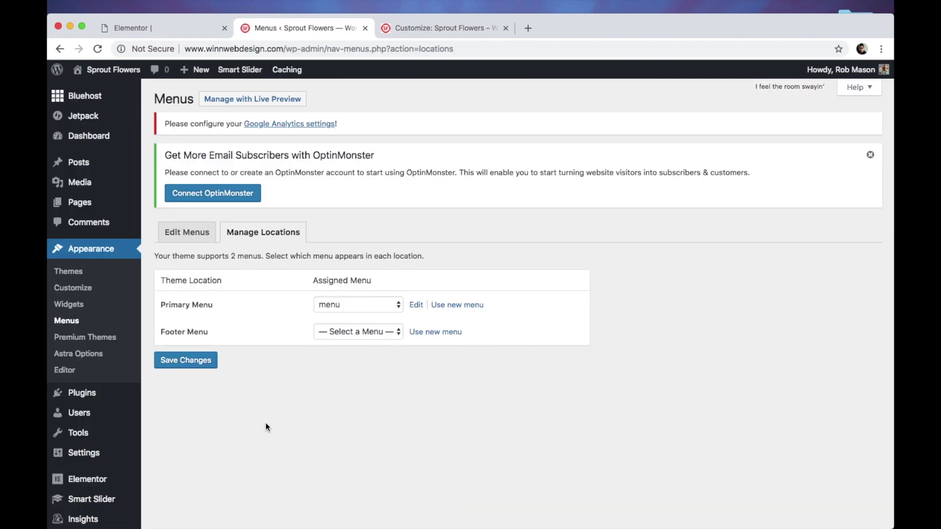
Keep the primary menu and create a new menu named 'Footer' for the Footer Menu location.
left_click(383, 309)
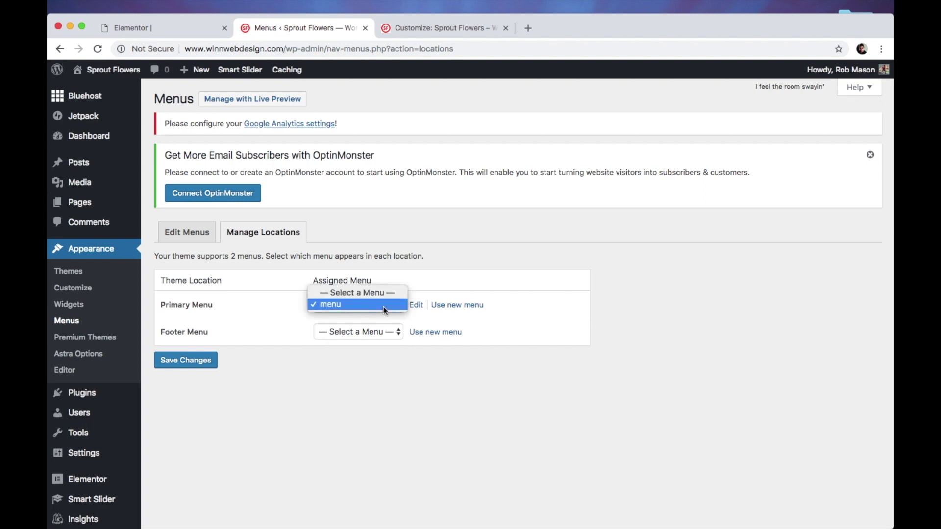
left_click(381, 304)
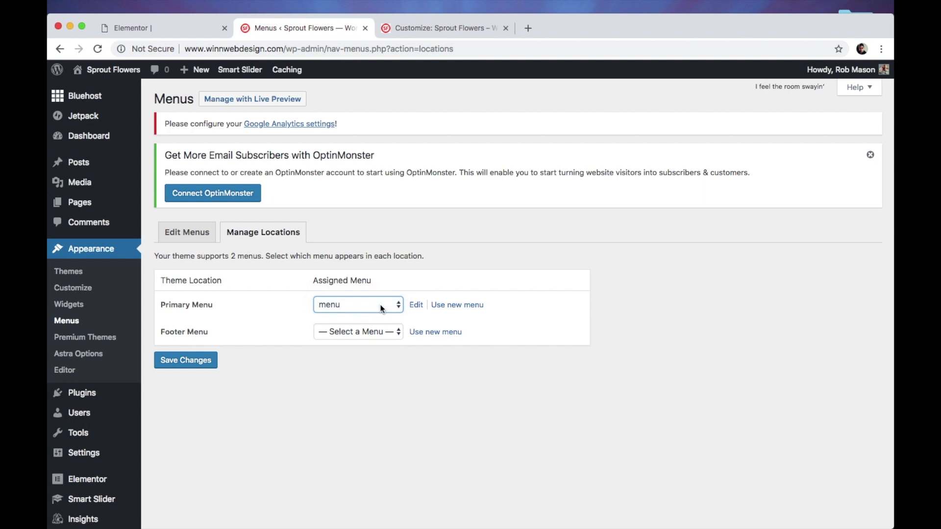
left_click(432, 333)
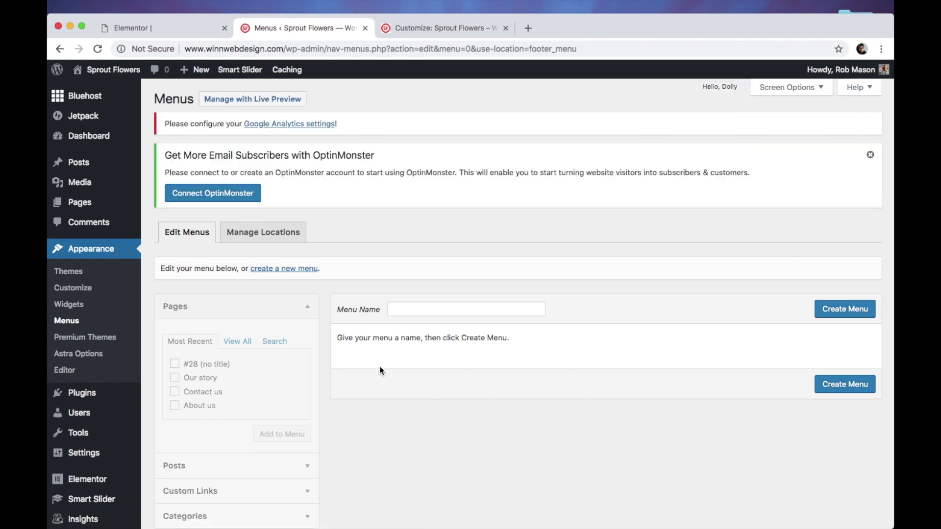
scroll(379, 370, "down", 1)
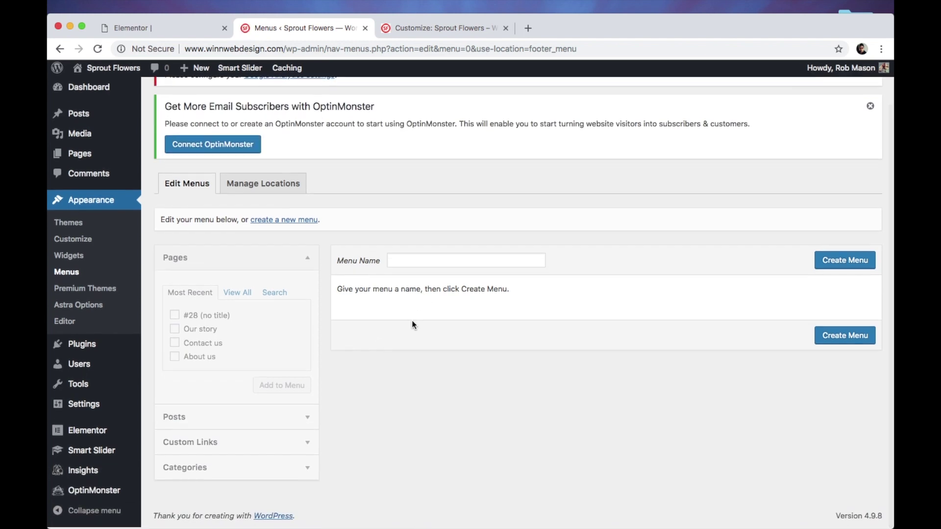
left_click(435, 268)
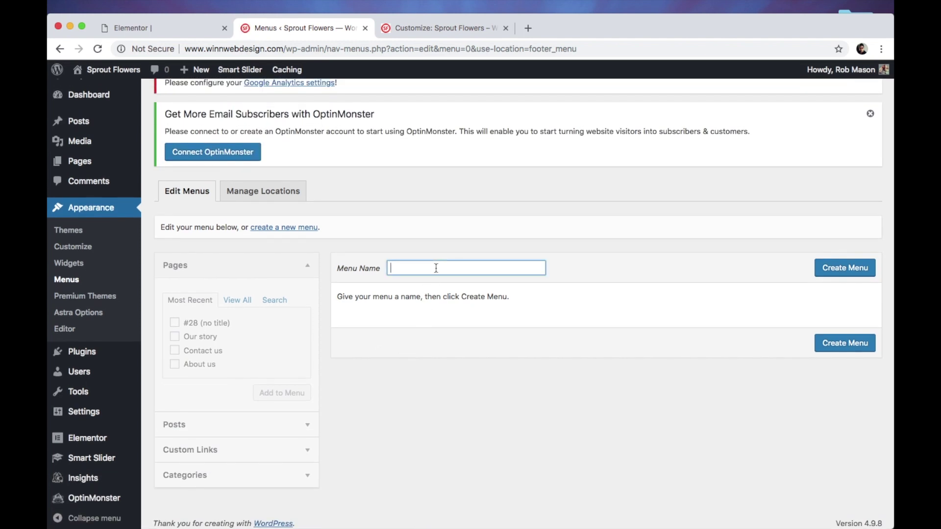
type("Fo")
type("oter")
left_click(840, 272)
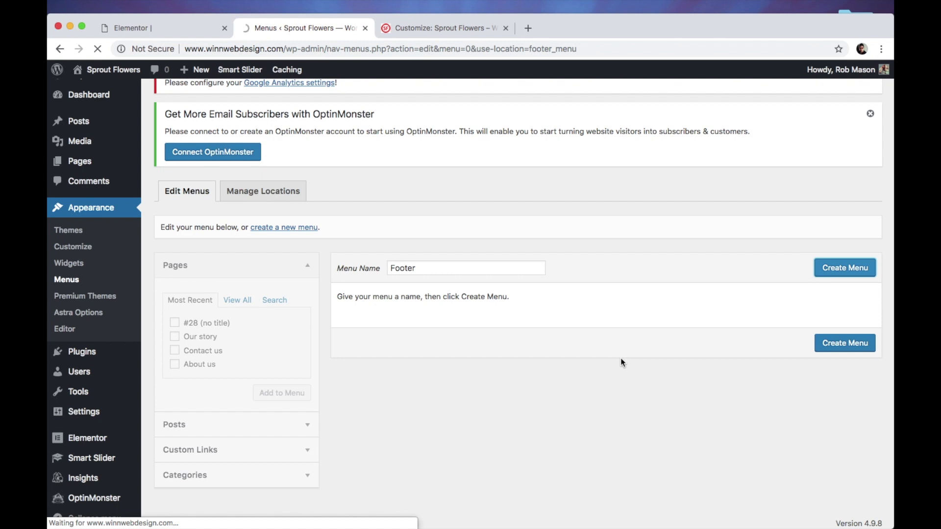
scroll(569, 379, "down", 3)
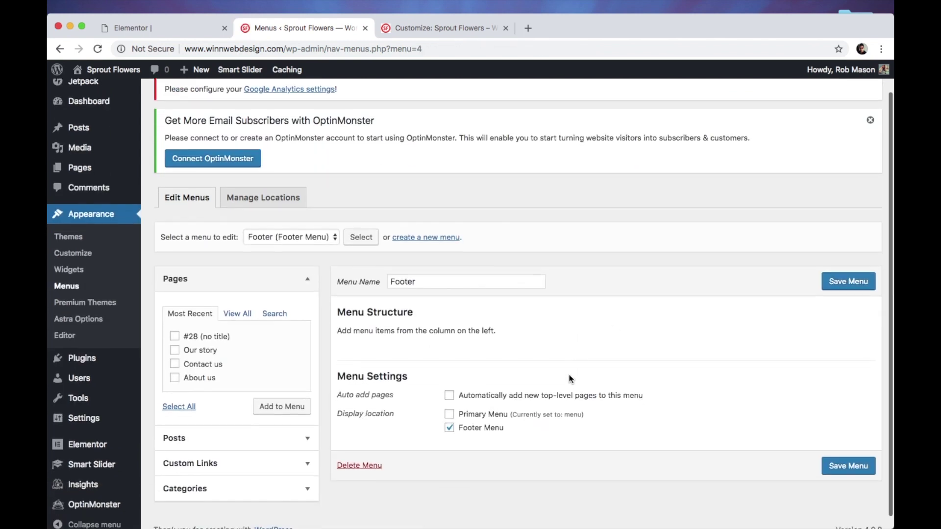
scroll(569, 379, "down", 1)
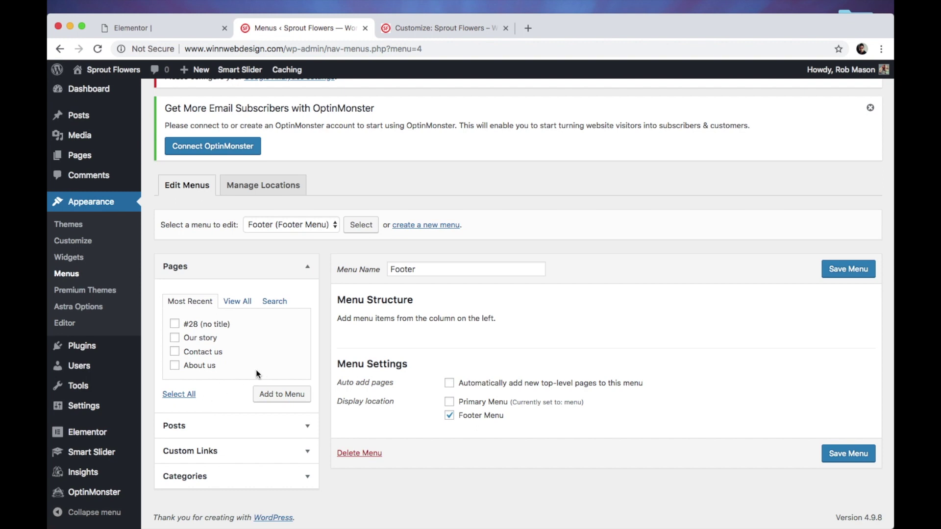
Add a custom link 'Go to Sprout-fowers.com' to the Footer menu and save the menu.
left_click(281, 398)
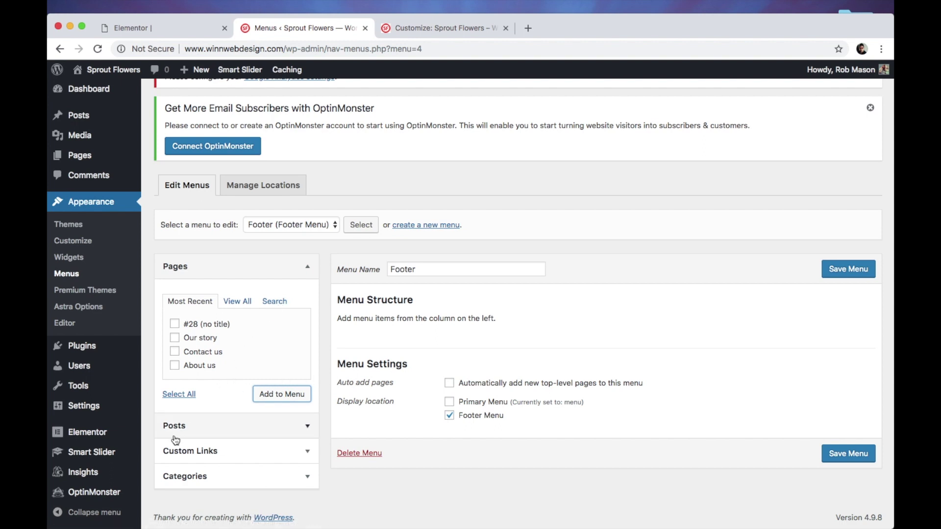
left_click(213, 477)
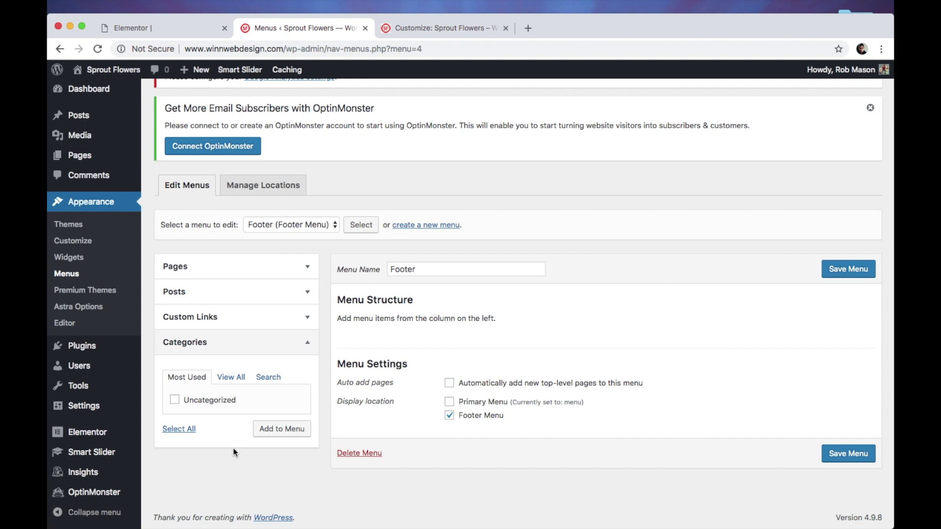
left_click(271, 345)
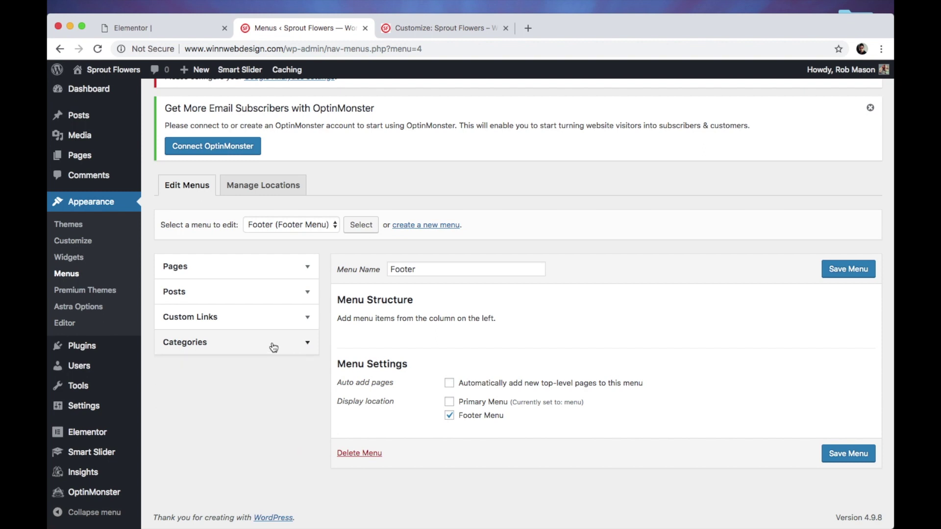
left_click(284, 326)
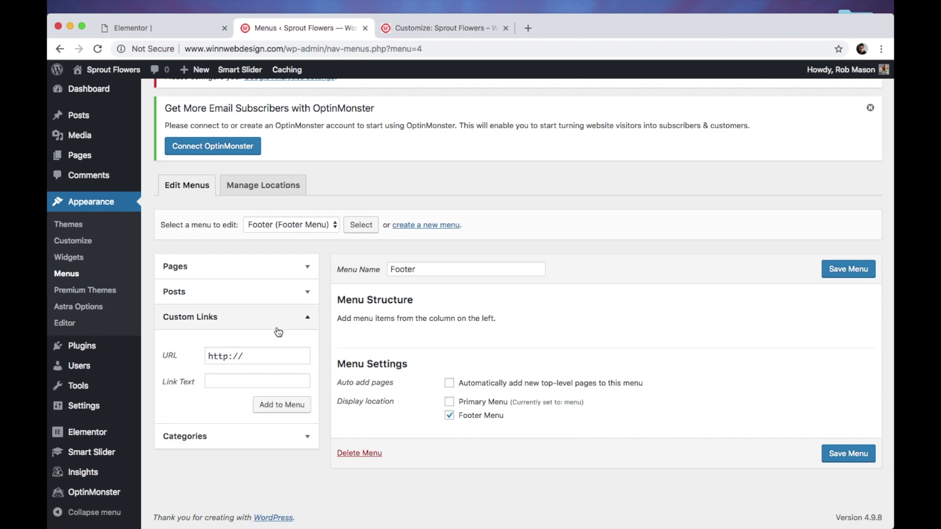
left_click(255, 357)
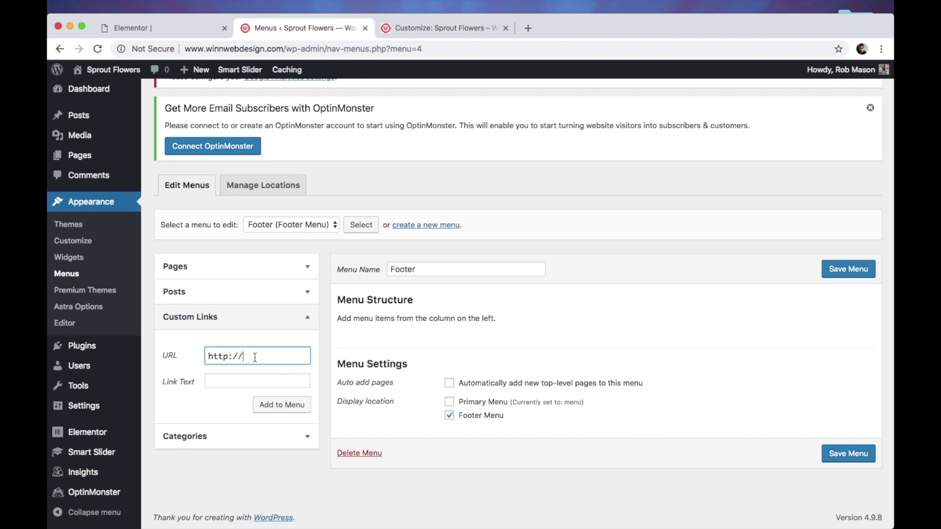
type("www")
type(".sp")
type("rout")
type("-flower")
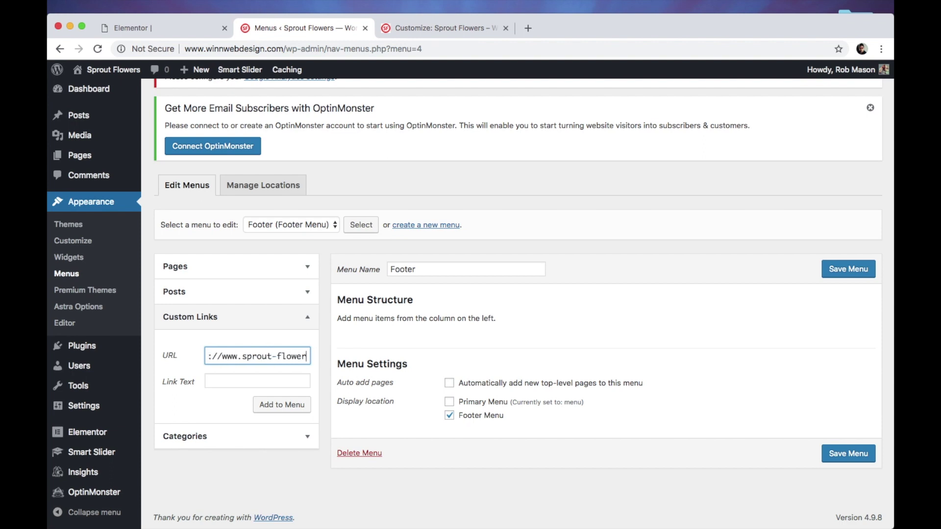
type("s.com")
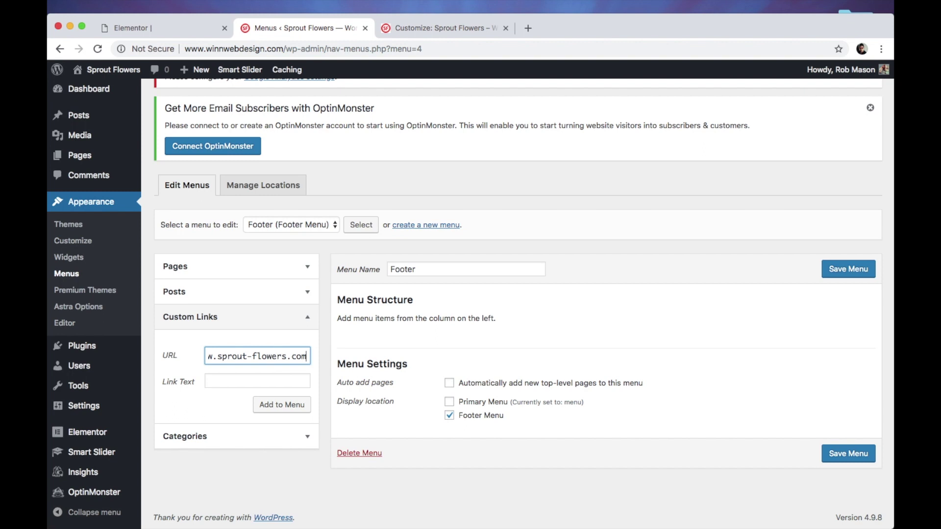
left_click(244, 386)
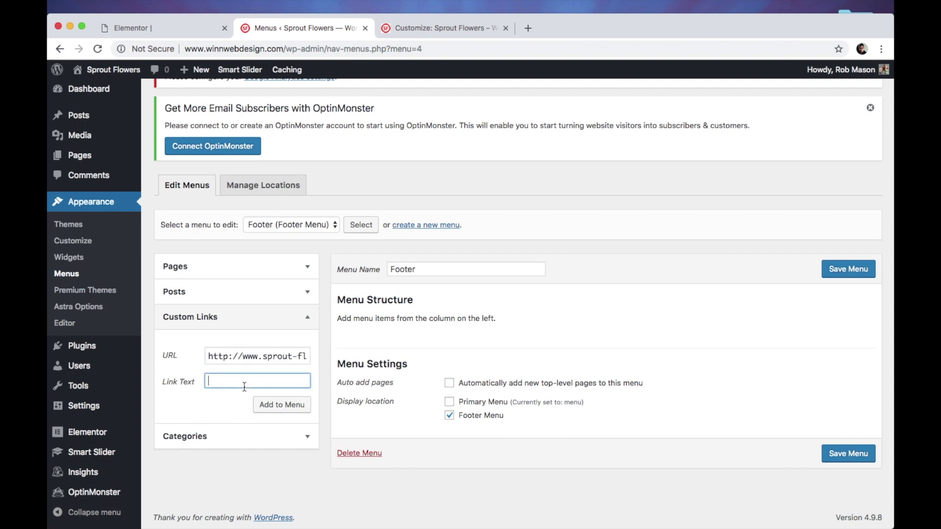
type("S")
key("BackSpace")
type("Go to ")
type("Spro")
type("ut-")
type("fowers")
type(".com")
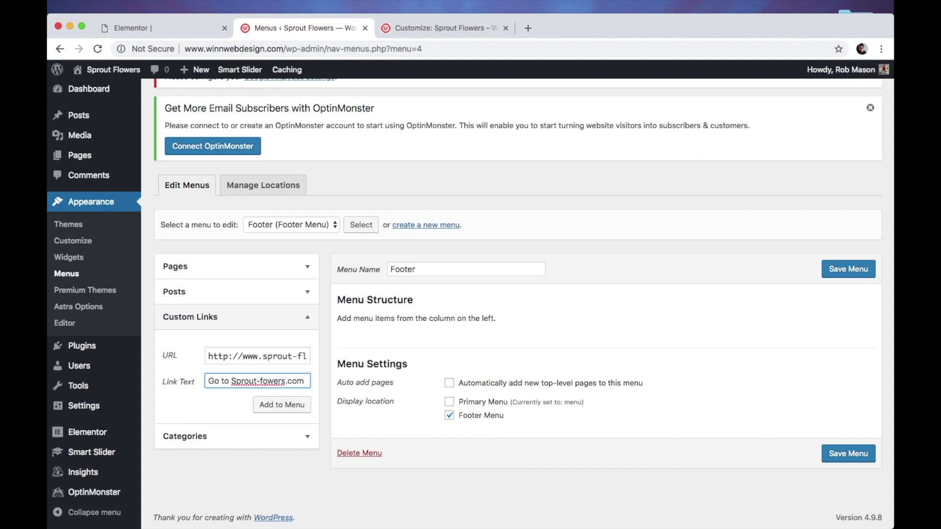
left_click(270, 409)
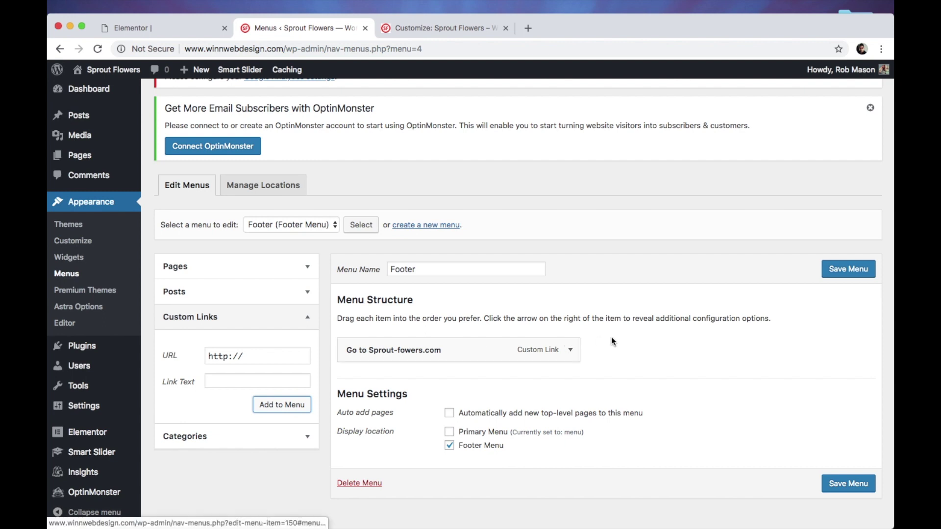
left_click(842, 270)
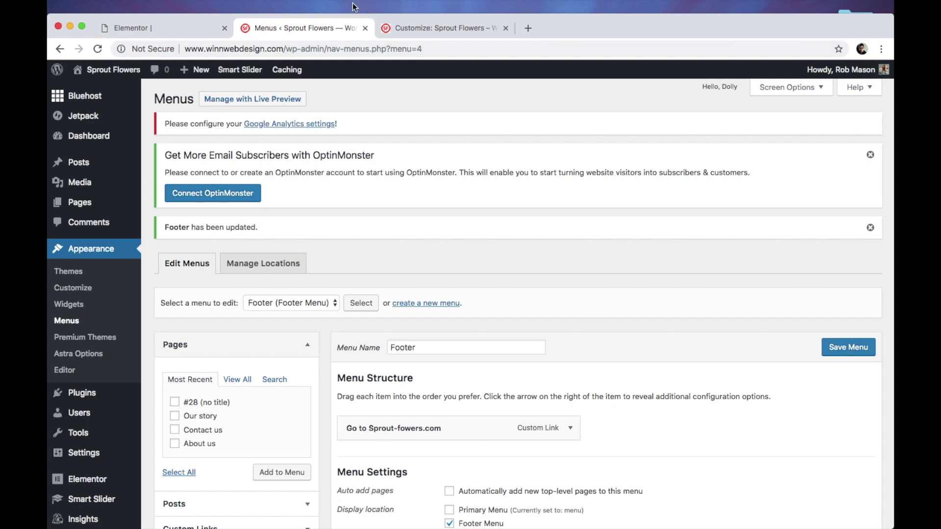
Reload the Customizer preview to confirm the new footer link, then return to Elementor.
left_click(419, 29)
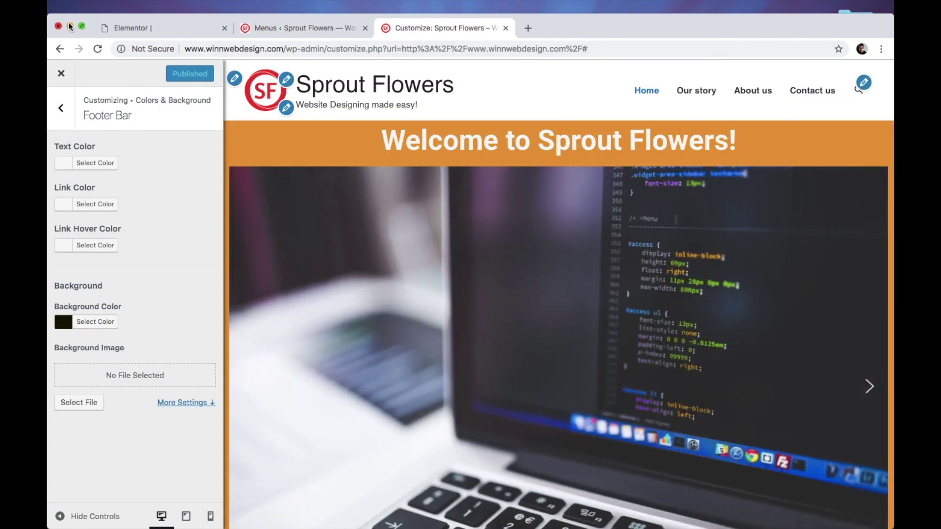
left_click(99, 49)
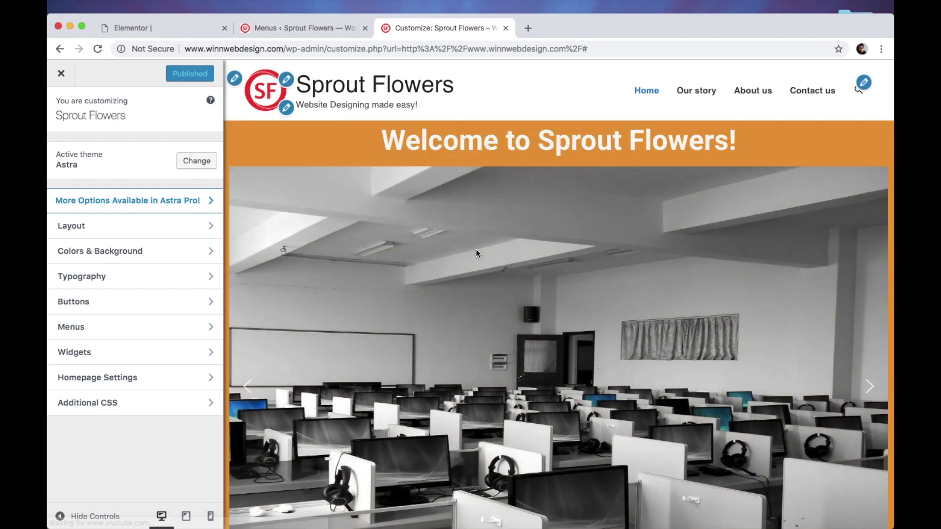
scroll(475, 250, "down", 5)
scroll(476, 250, "down", 5)
scroll(476, 250, "down", 5)
scroll(475, 250, "down", 5)
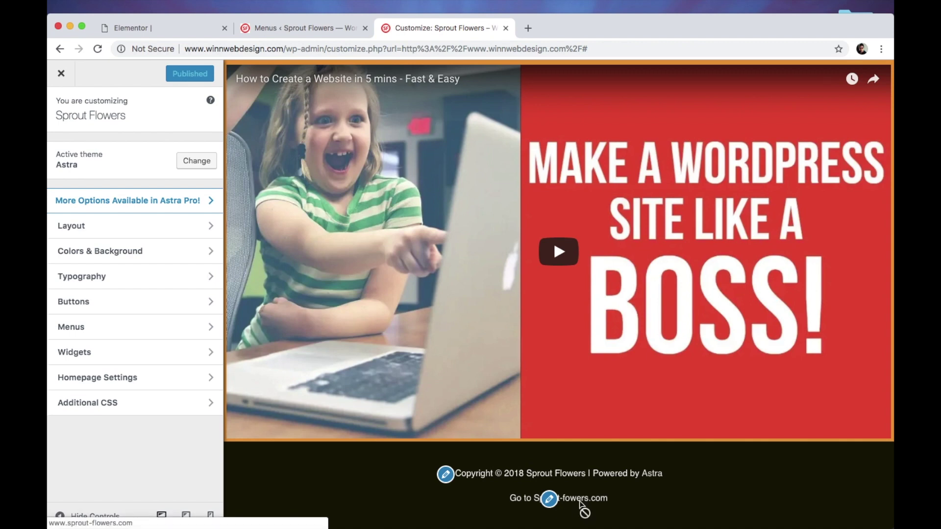
left_click(295, 29)
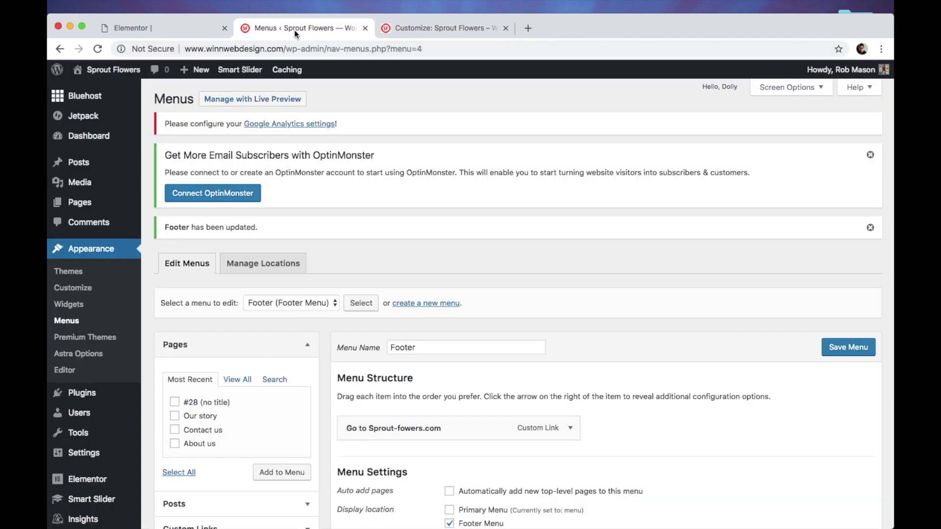
scroll(422, 295, "down", 3)
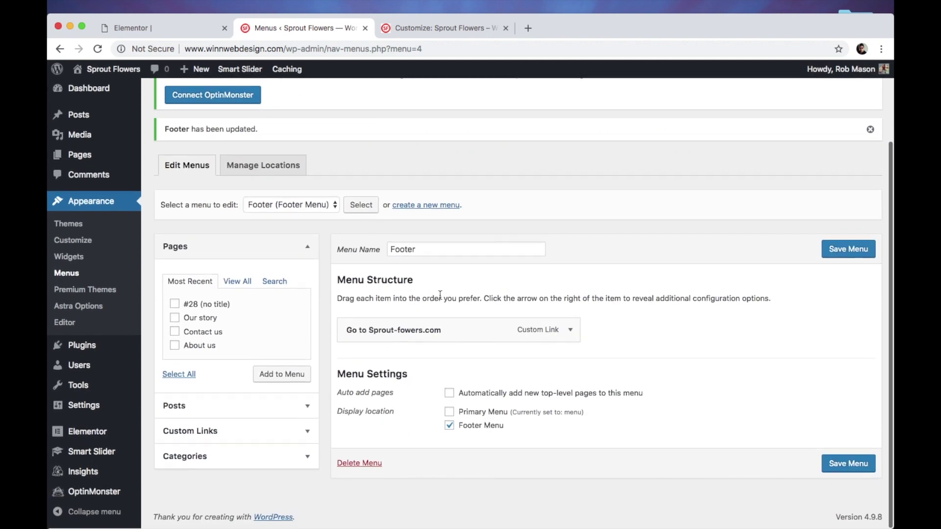
left_click(449, 30)
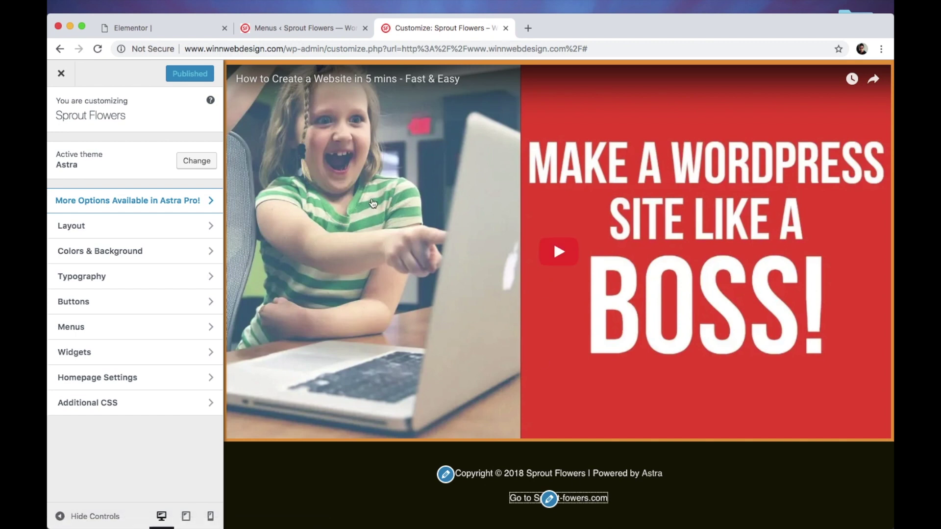
left_click(314, 31)
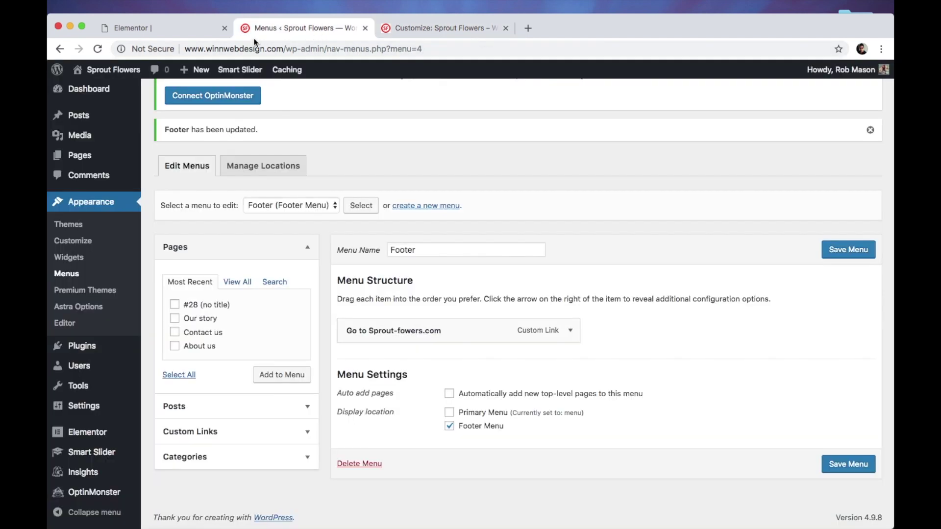
left_click(159, 30)
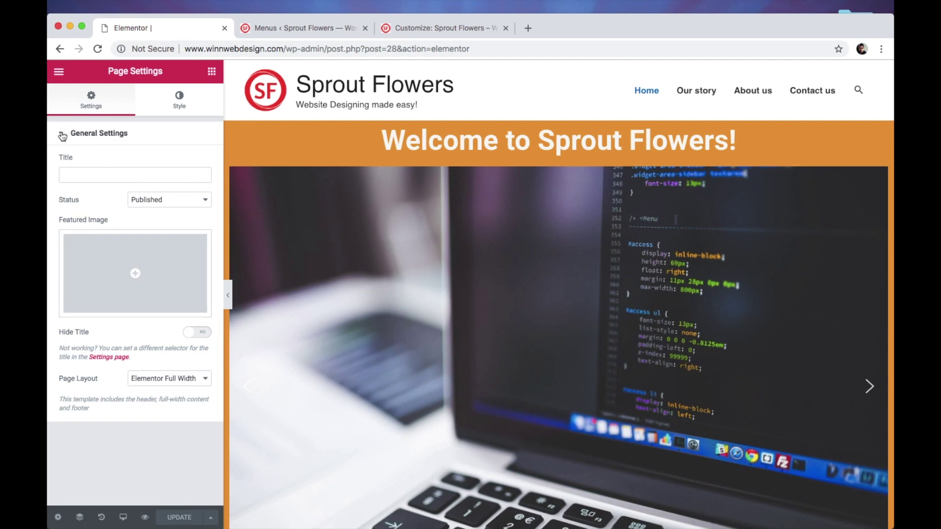
Switch the Page Settings Body Style background type to Gradient.
left_click(166, 109)
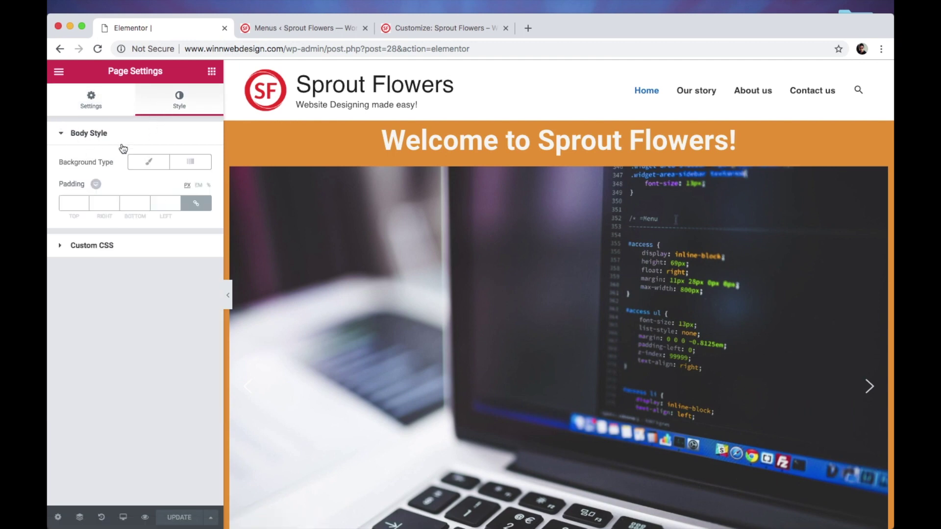
left_click(184, 169)
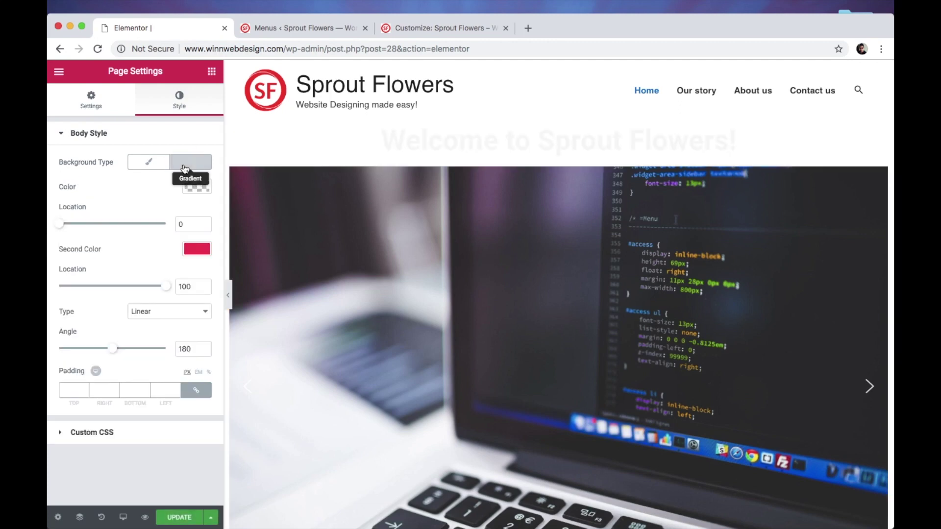